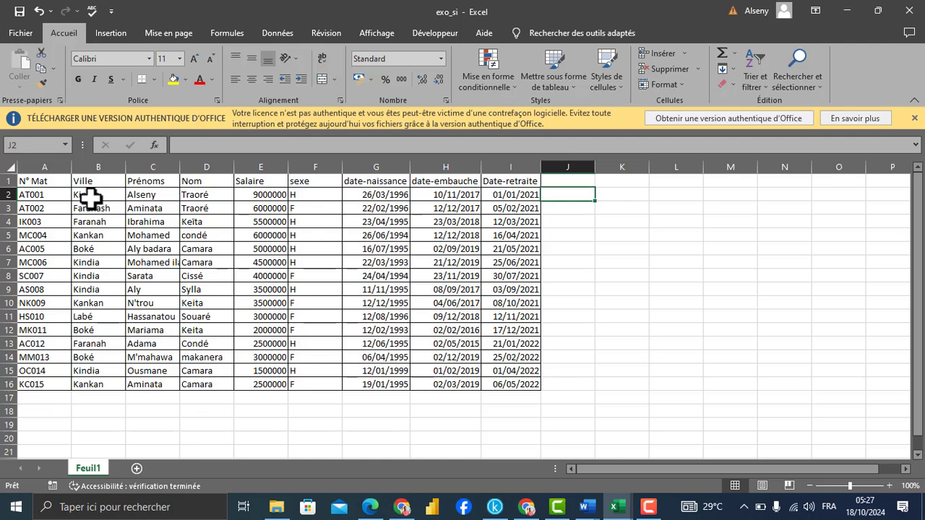
Add the column header "salaire*2" in cell J1, next to Date-retraite
{"action": "left_click", "coordinate": [172, 220]}
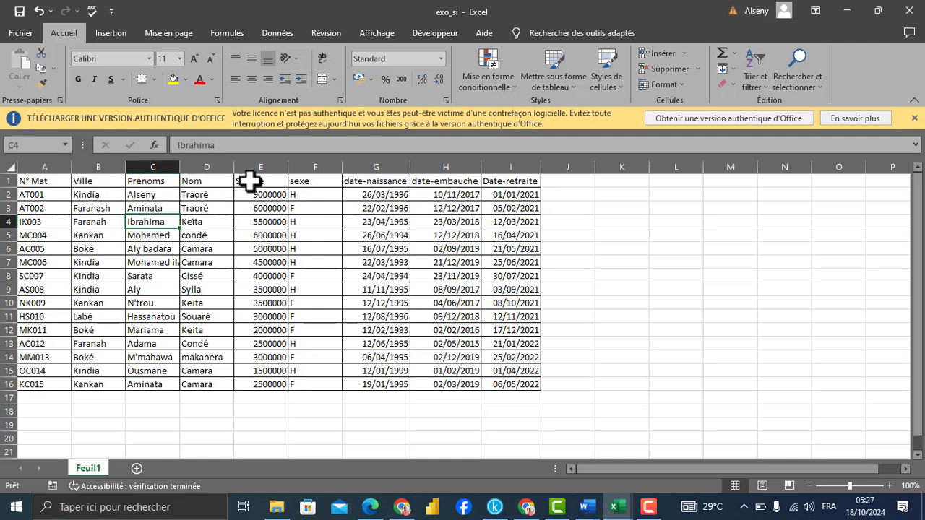
{"action": "left_click", "coordinate": [569, 184]}
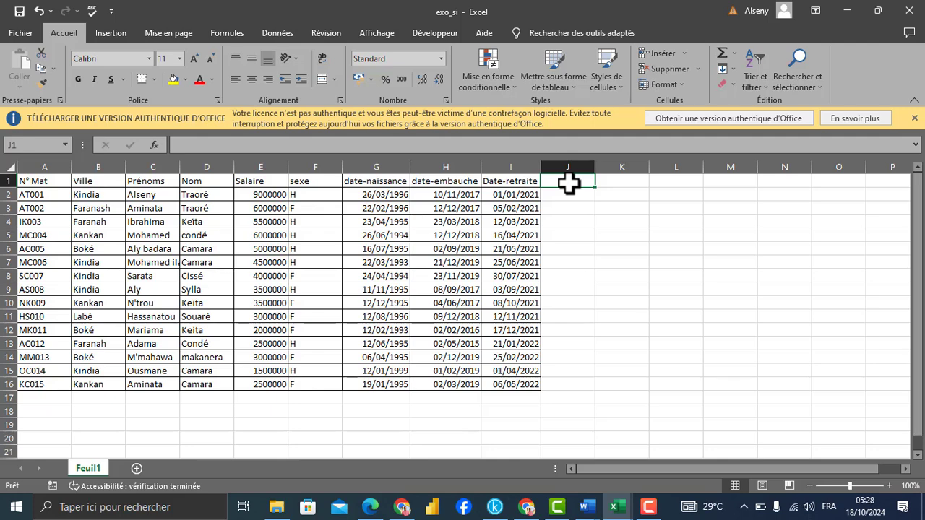
{"action": "type", "text": "salaire"}
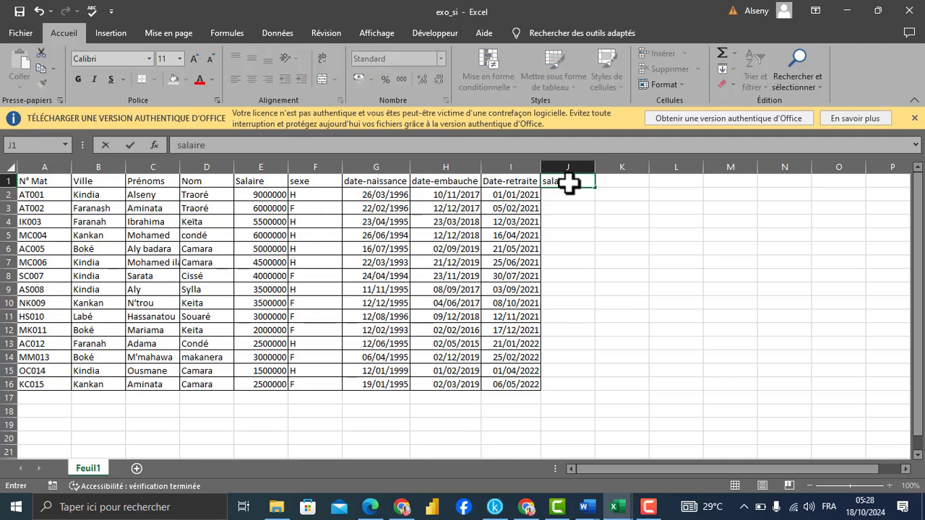
{"action": "type", "text": "*"}
{"action": "key", "text": "Return"}
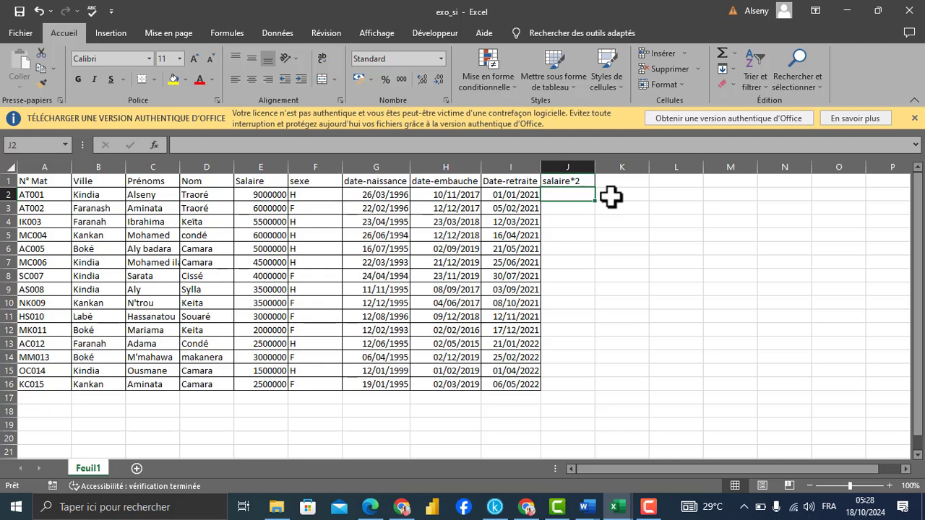
Enter a SI formula in J2 that returns E2*2 when B2 equals "kindia" and "pas d'ajout" otherwise
{"action": "type", "text": "=s"}
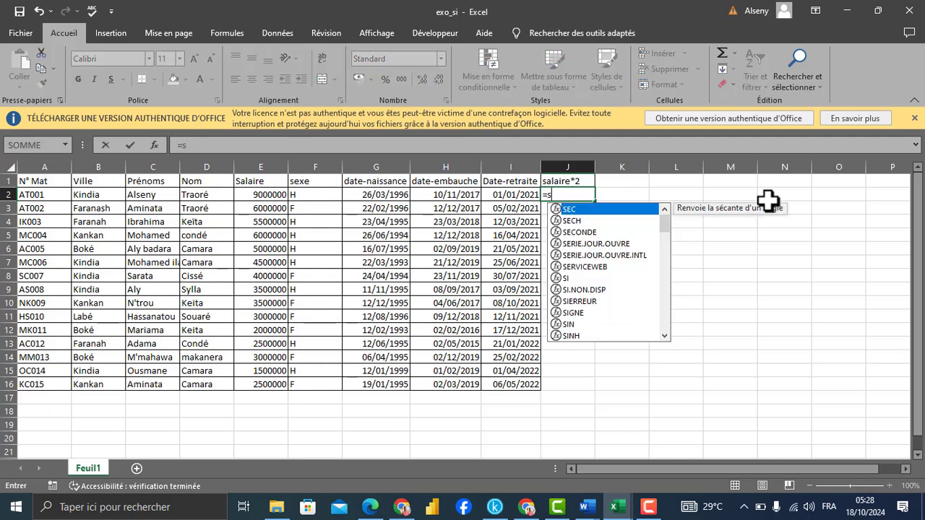
{"action": "type", "text": "i("}
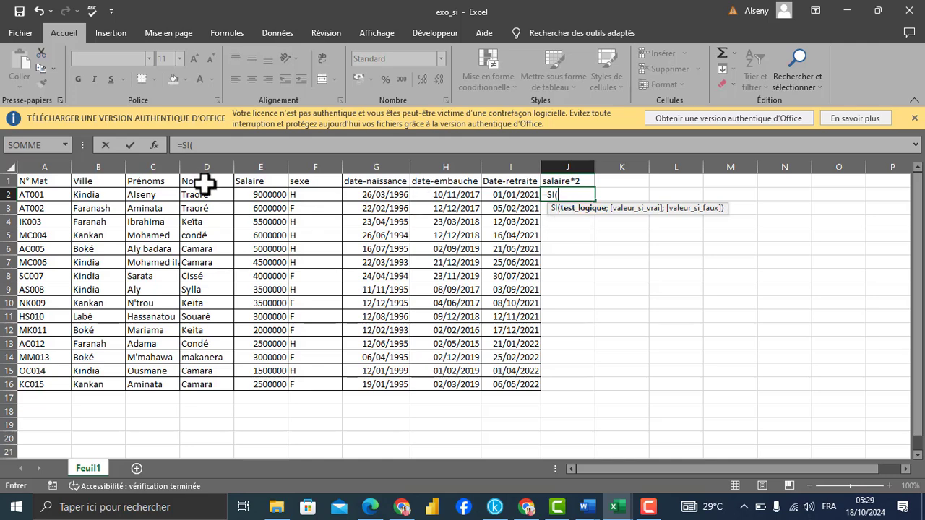
{"action": "left_click", "coordinate": [85, 194]}
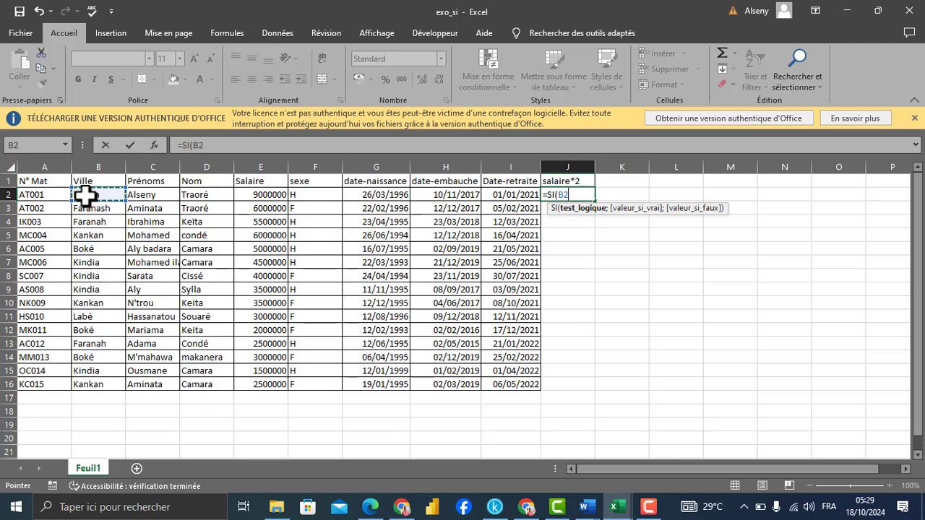
{"action": "type", "text": "=\"kind"}
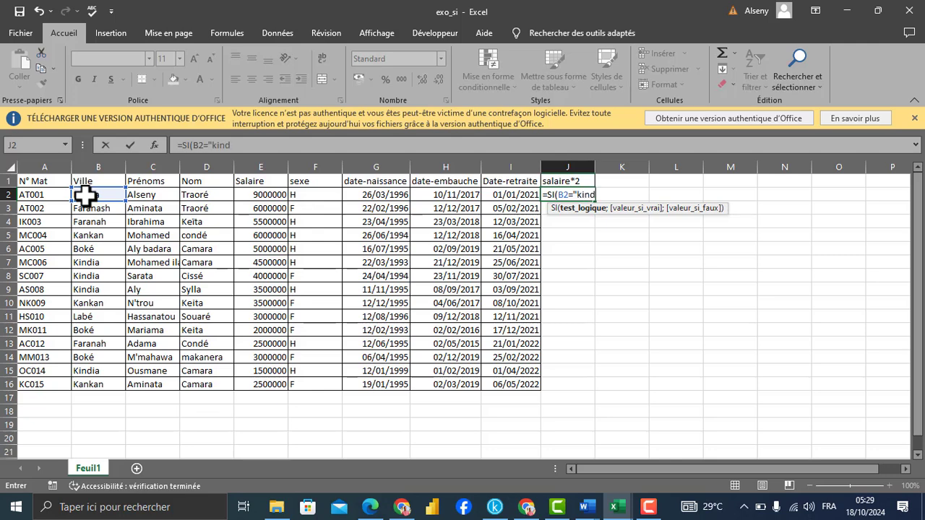
{"action": "type", "text": "ia"}
{"action": "type", "text": ";"}
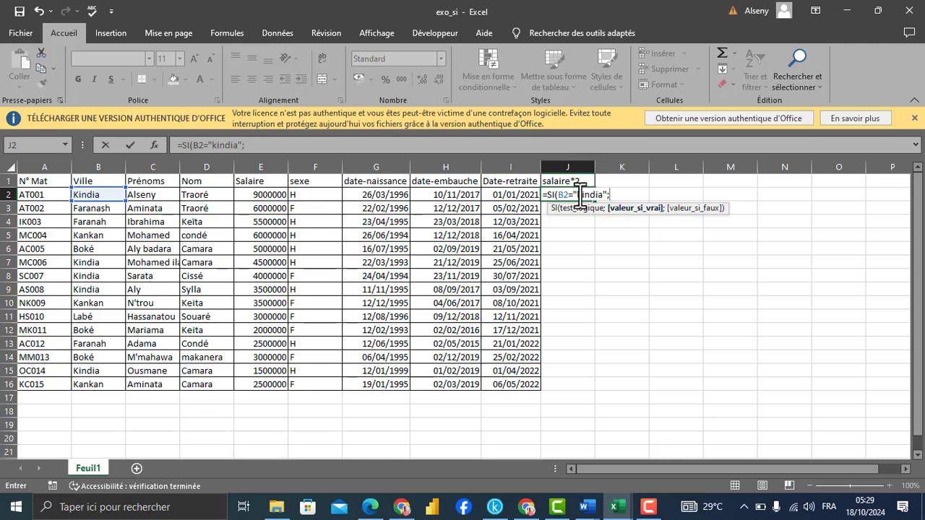
{"action": "left_click", "coordinate": [250, 194]}
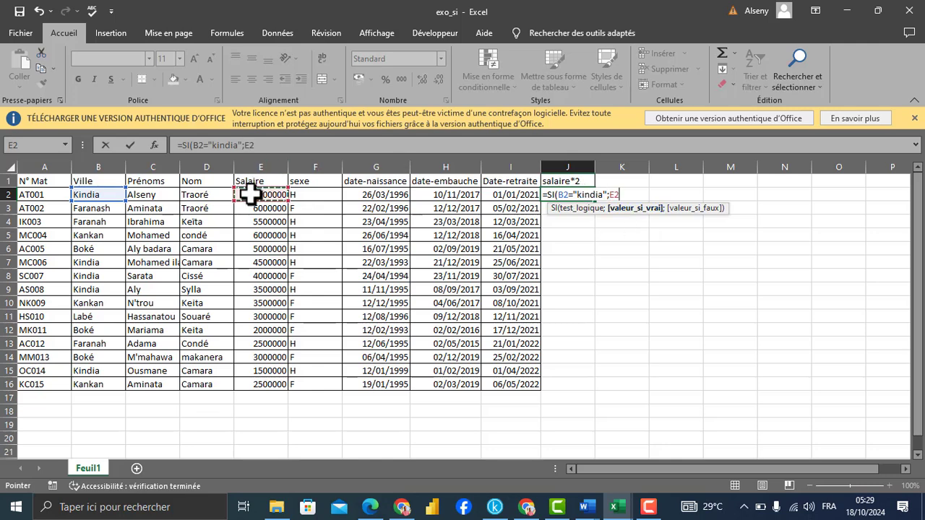
{"action": "type", "text": "*2;"}
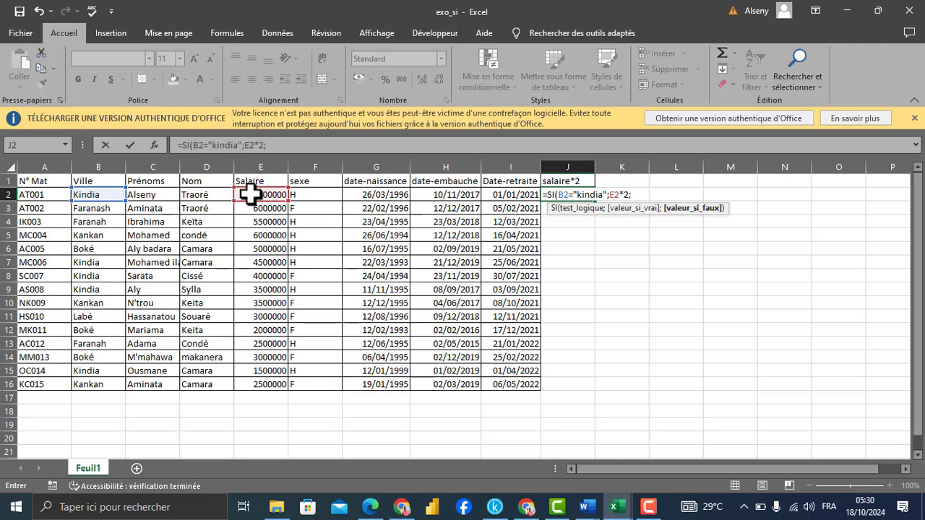
{"action": "type", "text": "\"pas d'ajout"}
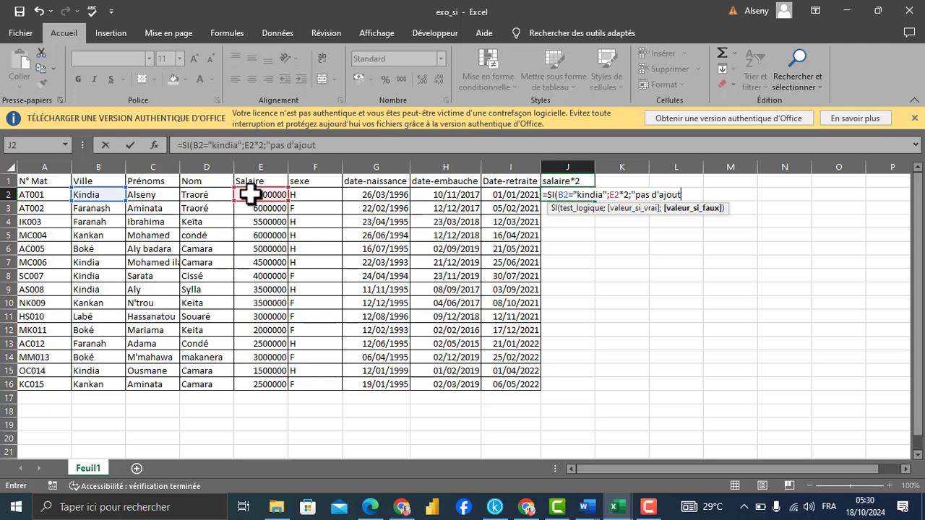
{"action": "type", "text": "\""}
{"action": "left_click", "coordinate": [598, 195]}
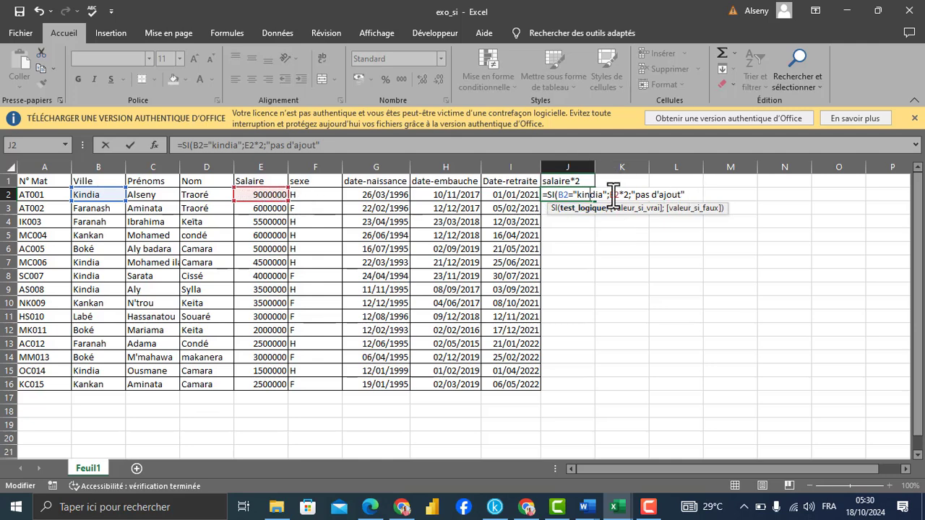
{"action": "left_click", "coordinate": [660, 195]}
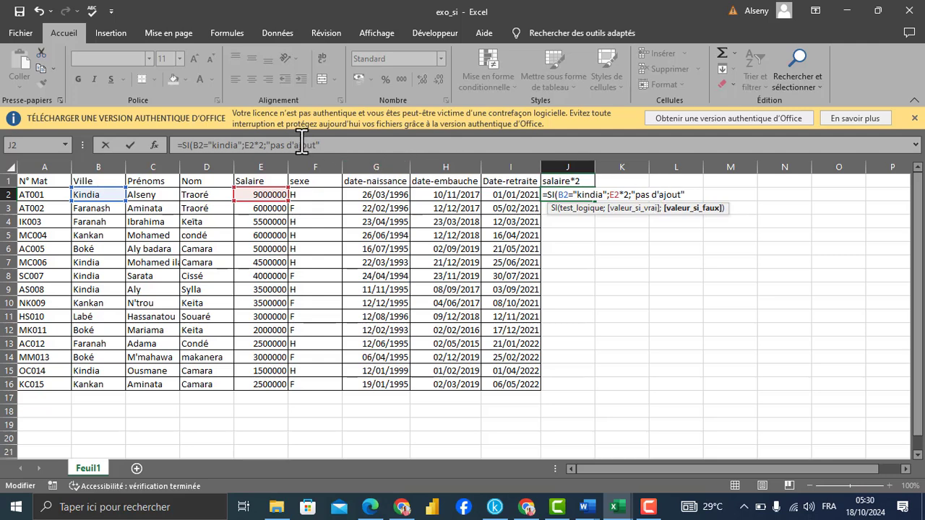
{"action": "left_click", "coordinate": [331, 142]}
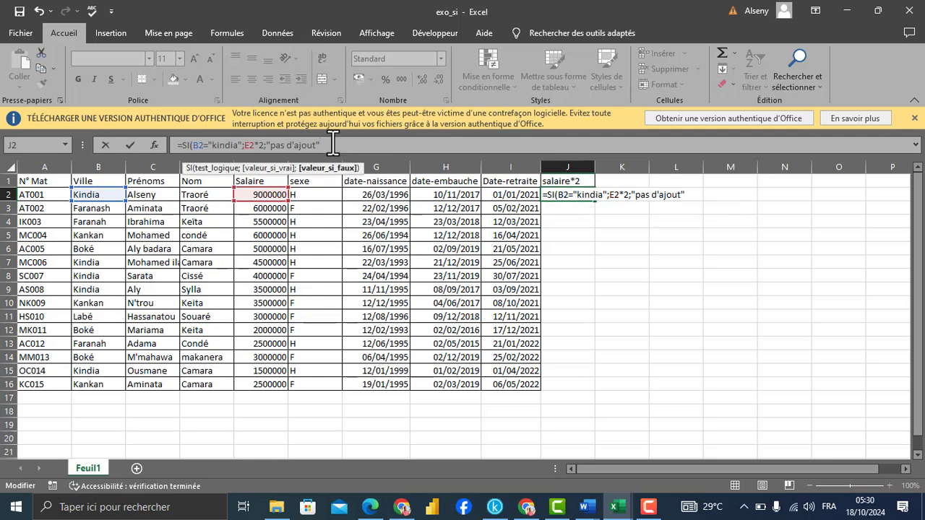
{"action": "type", "text": ")"}
{"action": "key", "text": "Return"}
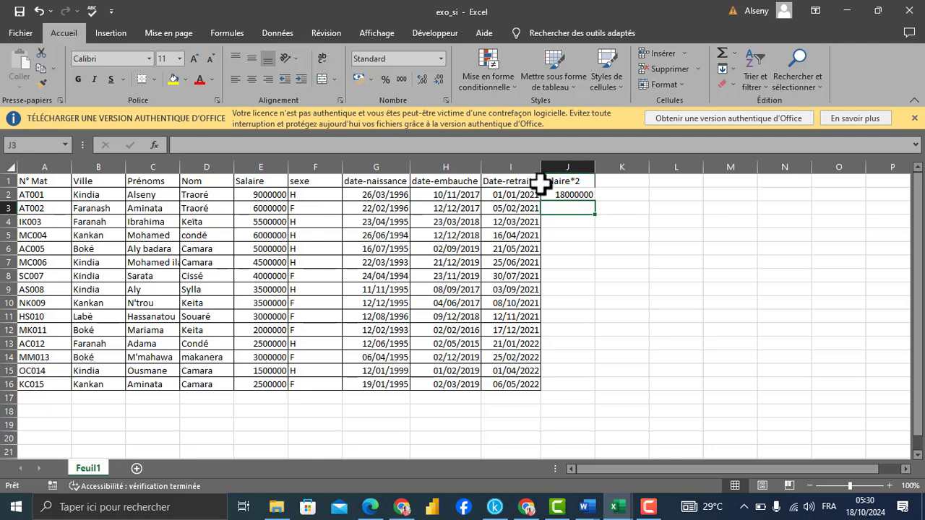
Fill the J2 formula down through J16 and review the results in rows 3 to 9
{"action": "left_click", "coordinate": [571, 197]}
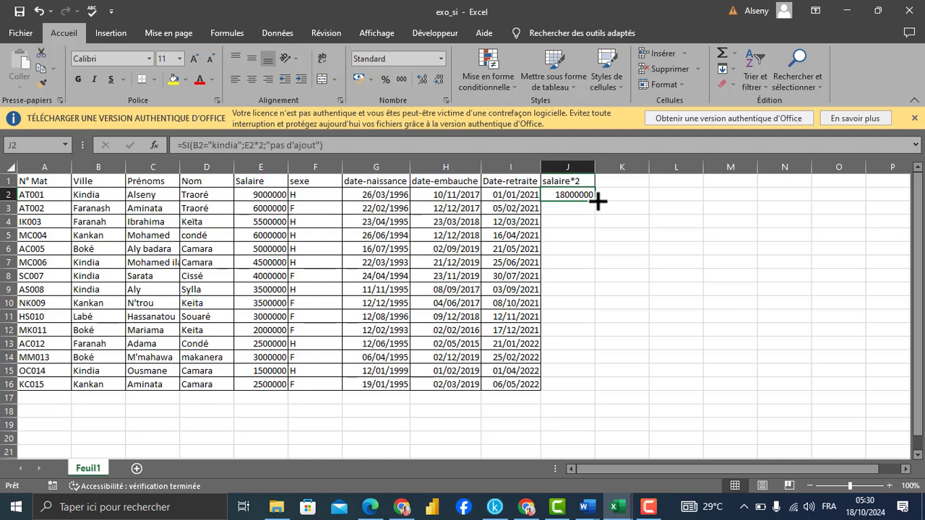
{"action": "left_click_drag", "start_coordinate": [596, 202], "coordinate": [589, 391]}
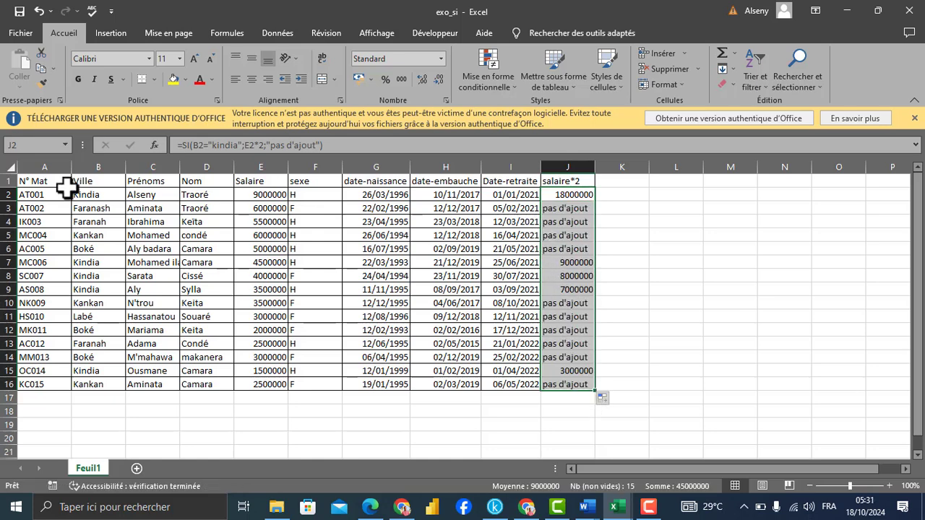
{"action": "left_click_drag", "start_coordinate": [9, 208], "coordinate": [14, 287]}
{"action": "left_click", "coordinate": [10, 262]}
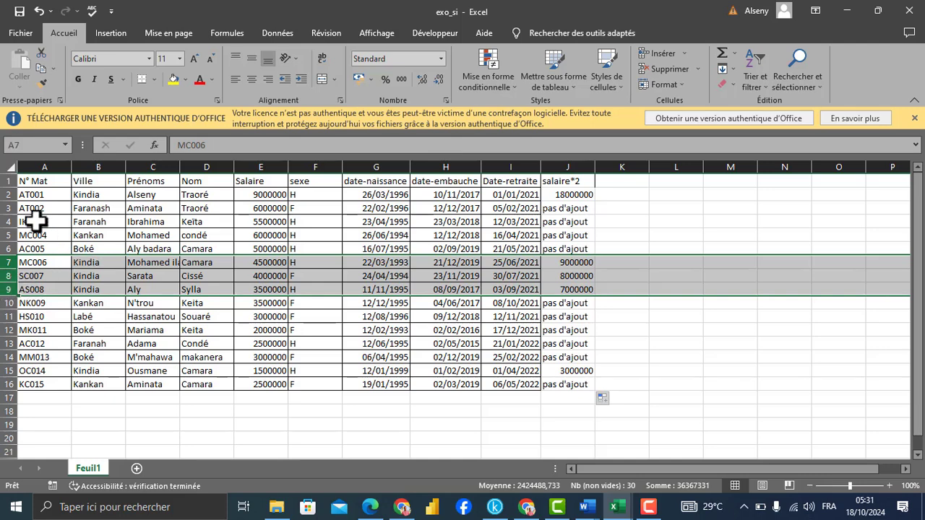
{"action": "left_click_drag", "start_coordinate": [6, 208], "coordinate": [13, 245]}
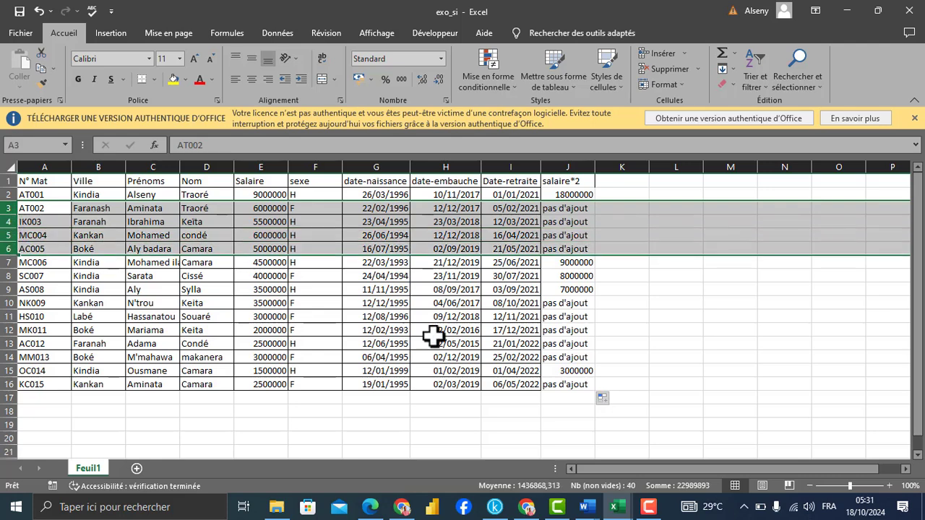
{"action": "left_click", "coordinate": [567, 193]}
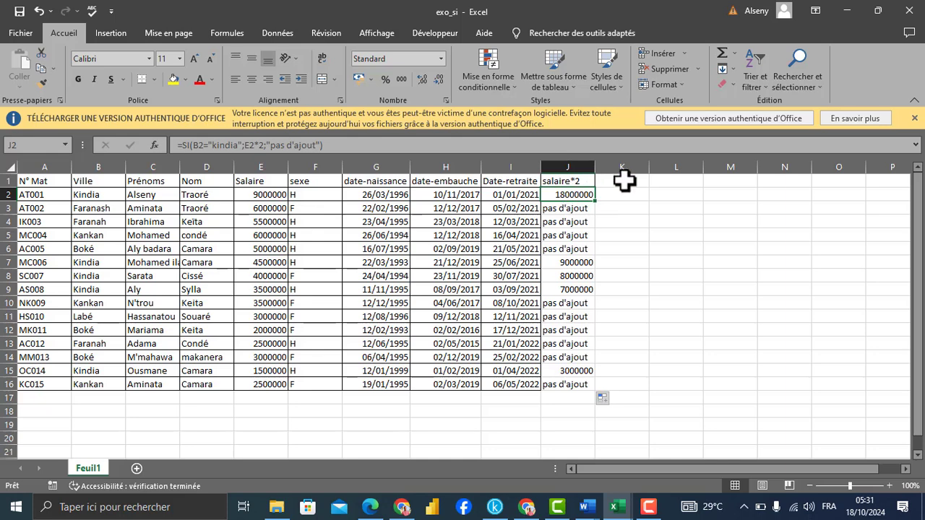
Add the column header 10% in cell K1, next to the salaire*2 column
{"action": "left_click", "coordinate": [624, 181]}
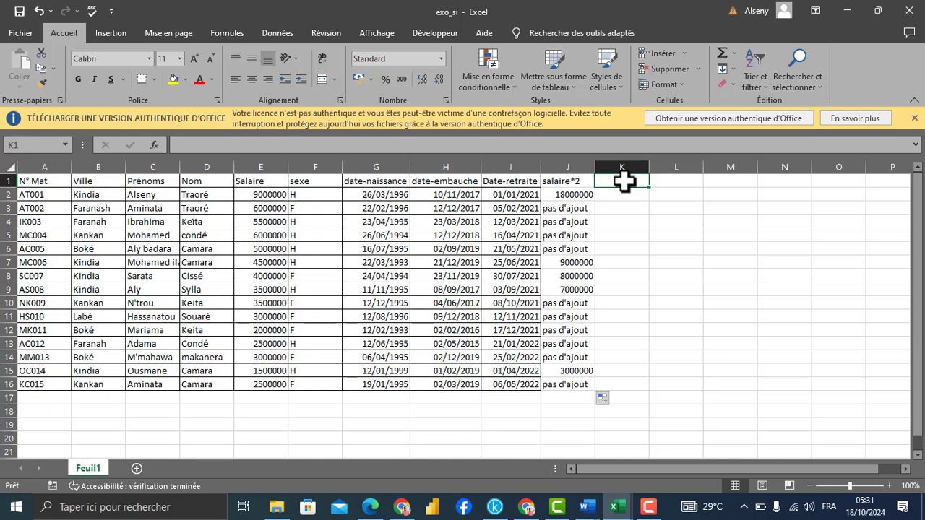
{"action": "type", "text": "10%"}
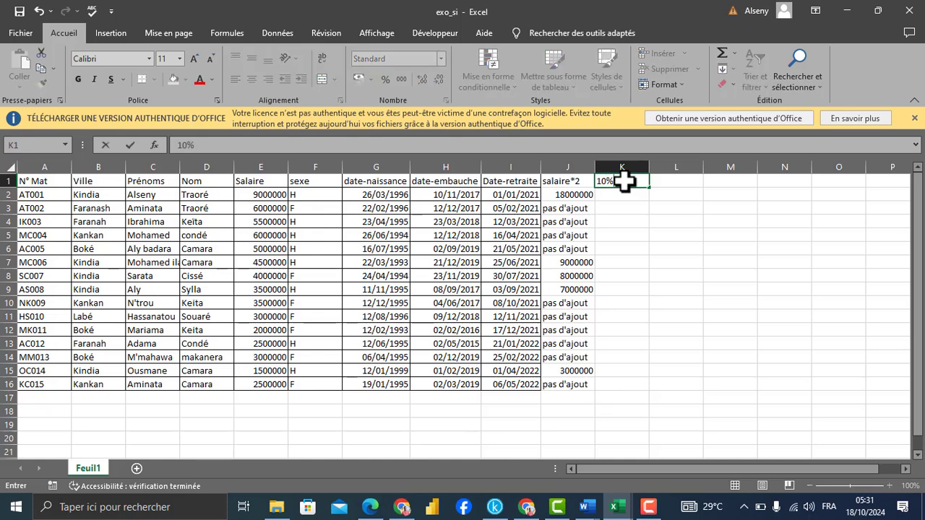
{"action": "key", "text": "Return"}
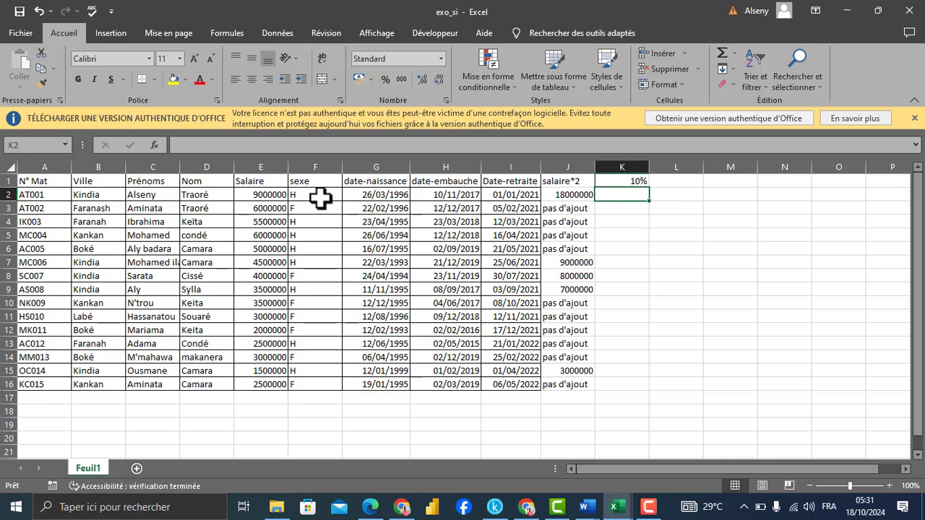
Enter a SI formula in K2 that returns E2*10% when F2 equals "h" and "pas de prime" otherwise
{"action": "type", "text": "=SI("}
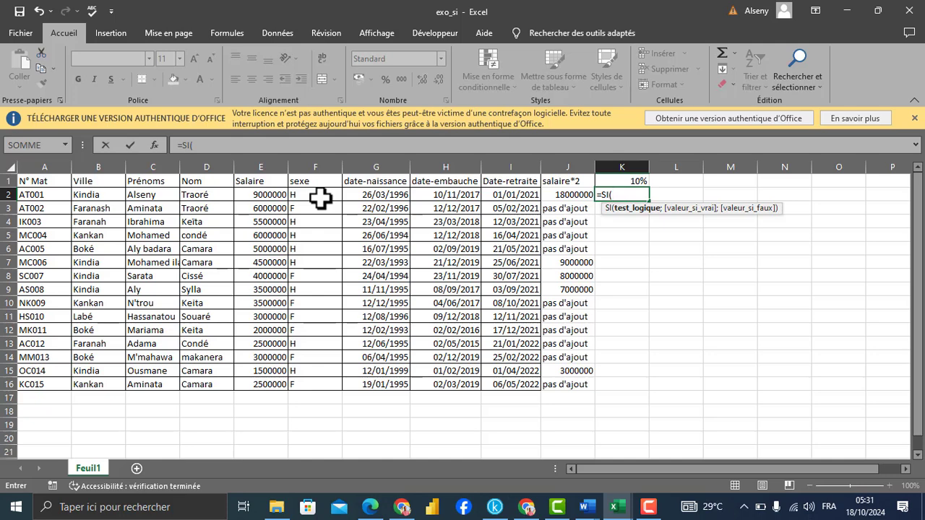
{"action": "left_click", "coordinate": [312, 194]}
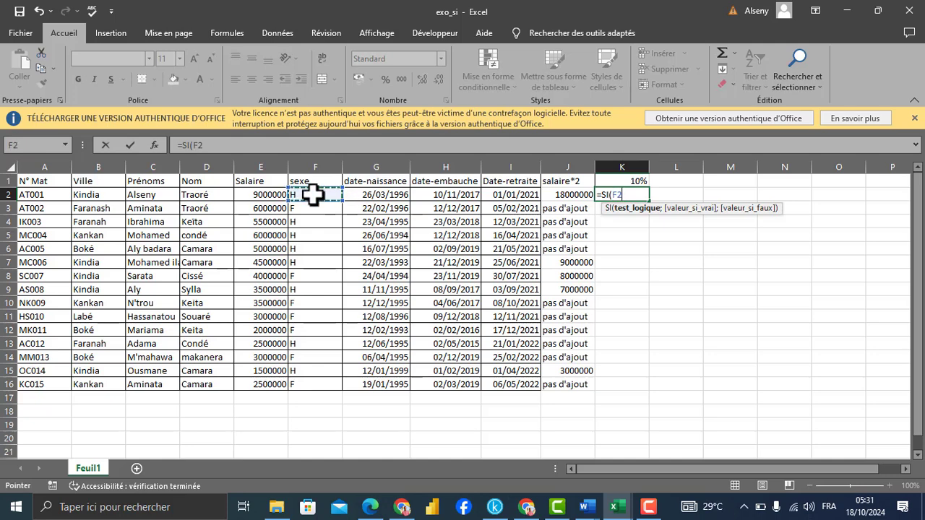
{"action": "type", "text": "=\"h\""}
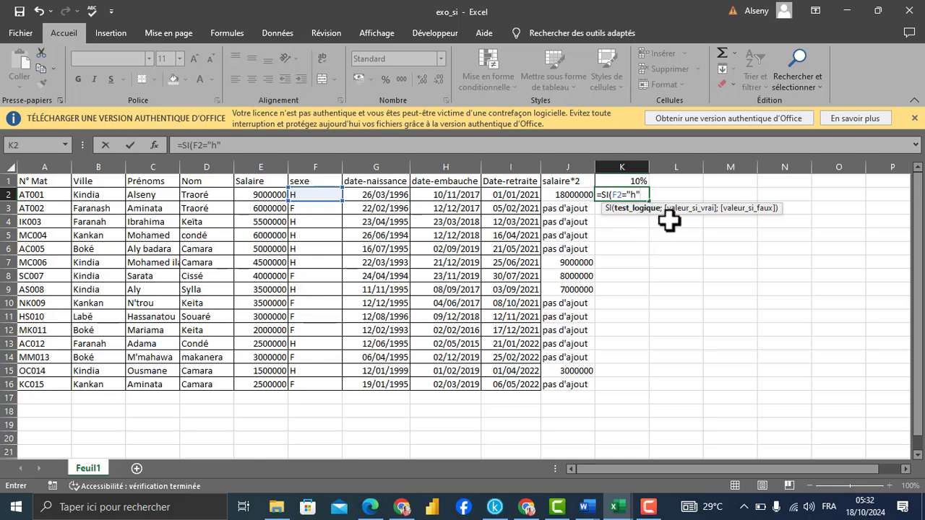
{"action": "type", "text": ";"}
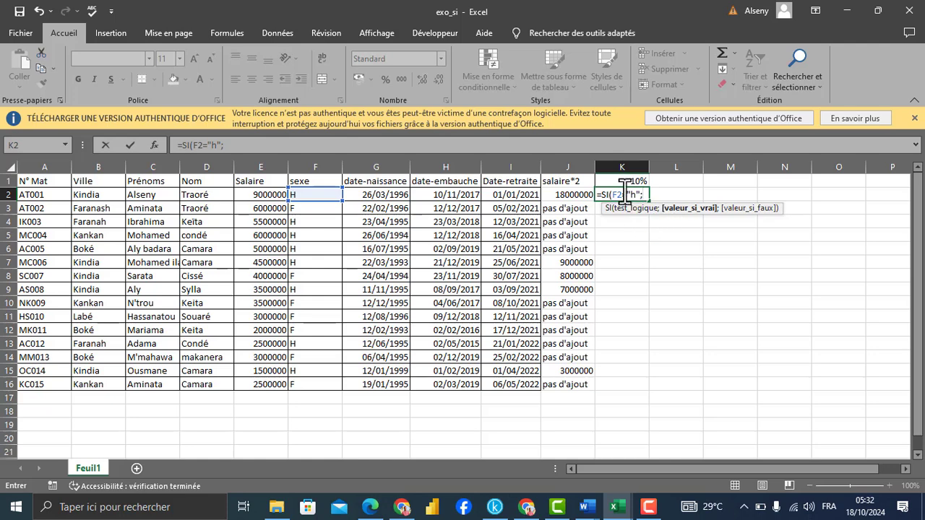
{"action": "left_click", "coordinate": [258, 195]}
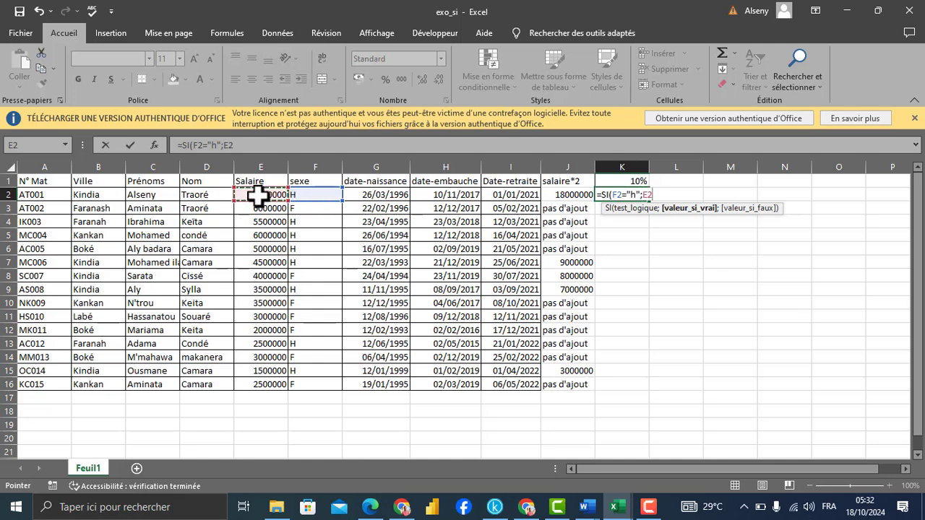
{"action": "type", "text": "*10"}
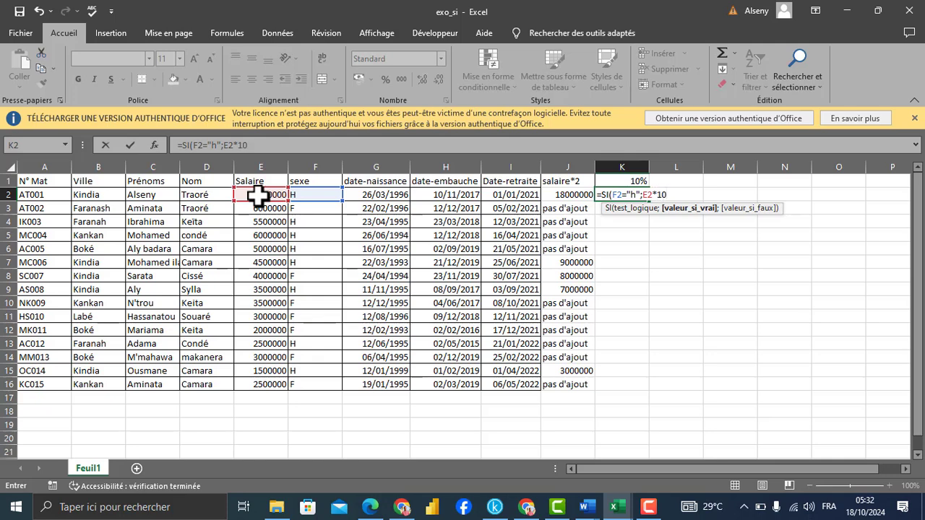
{"action": "type", "text": "%"}
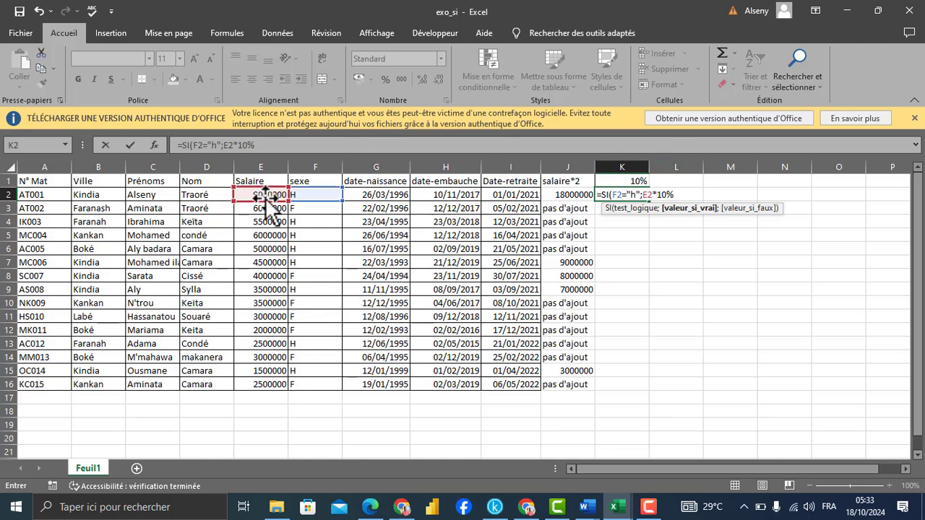
{"action": "type", "text": ";"}
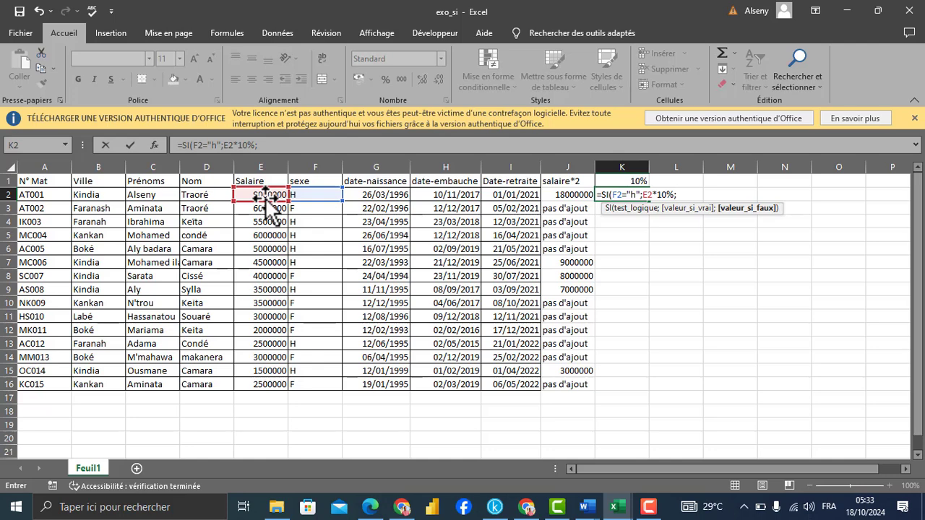
{"action": "type", "text": "\"pas de prime\""}
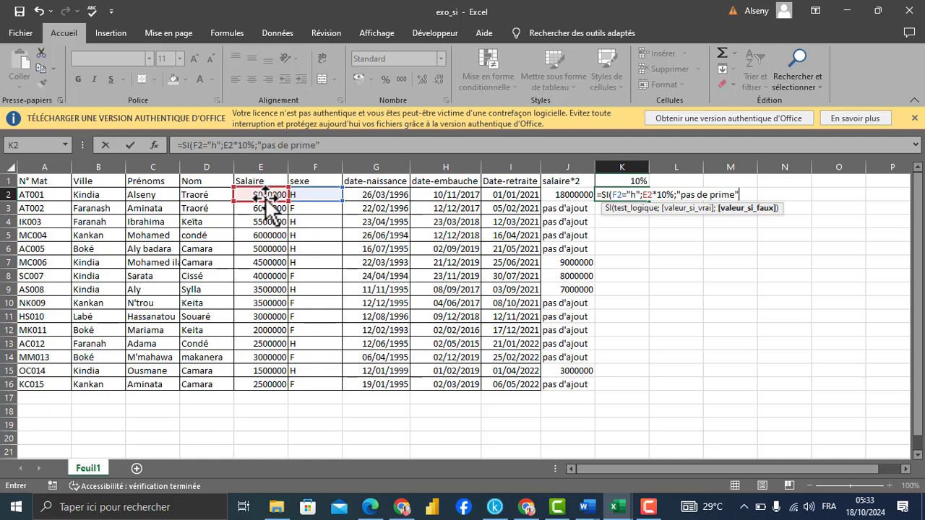
{"action": "type", "text": ")"}
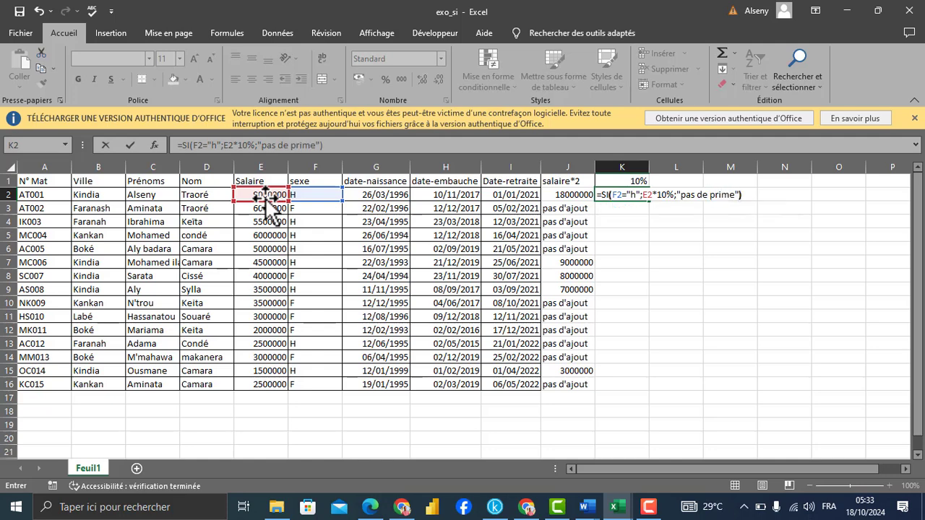
{"action": "key", "text": "Return"}
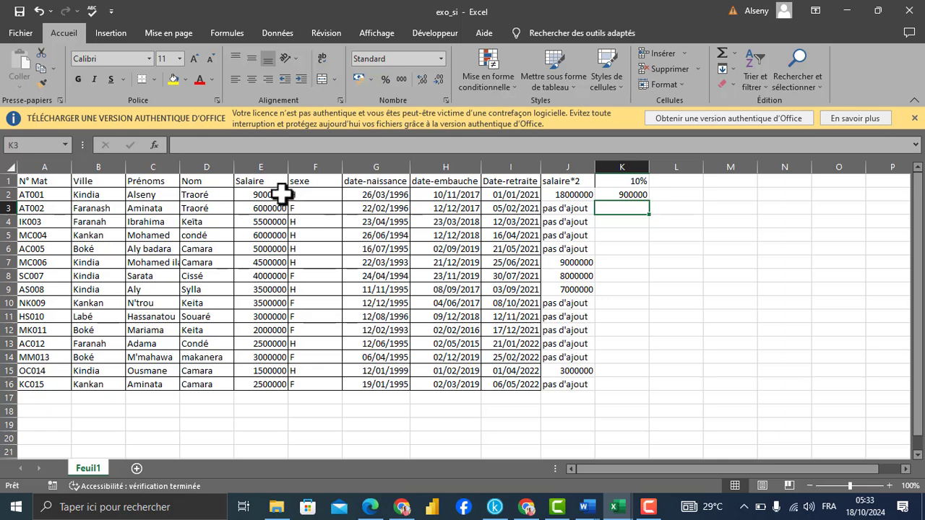
Check the sexe value in F2 and format the K2 bonus with a thousands separator
{"action": "left_click", "coordinate": [306, 194]}
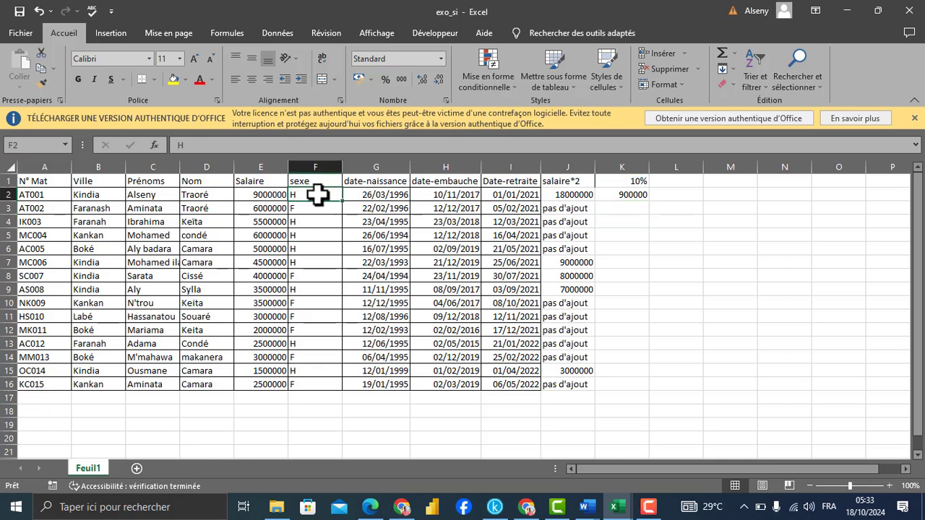
{"action": "left_click", "coordinate": [630, 195]}
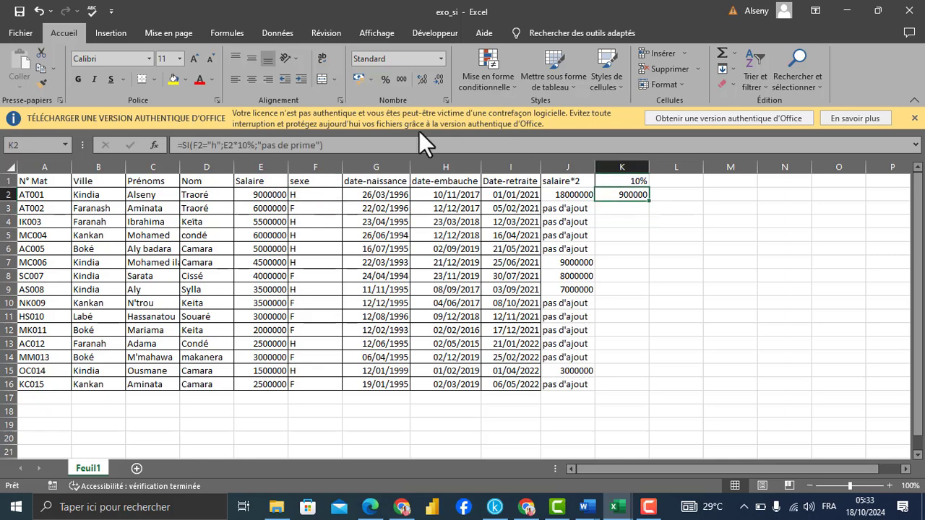
{"action": "left_click", "coordinate": [399, 77]}
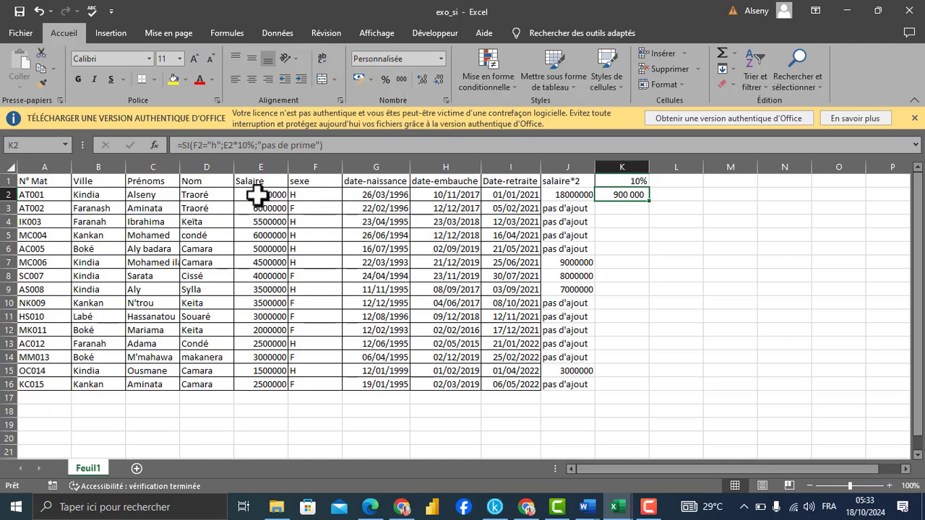
Fill the K2 formula down through K16 and fit the width of column K to its contents
{"action": "left_click_drag", "start_coordinate": [648, 201], "coordinate": [639, 389]}
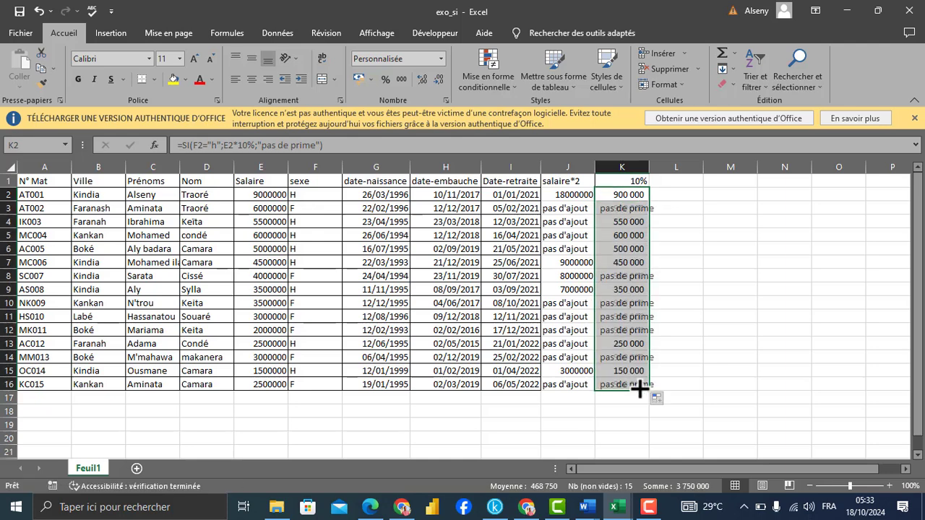
{"action": "double_click", "coordinate": [649, 162]}
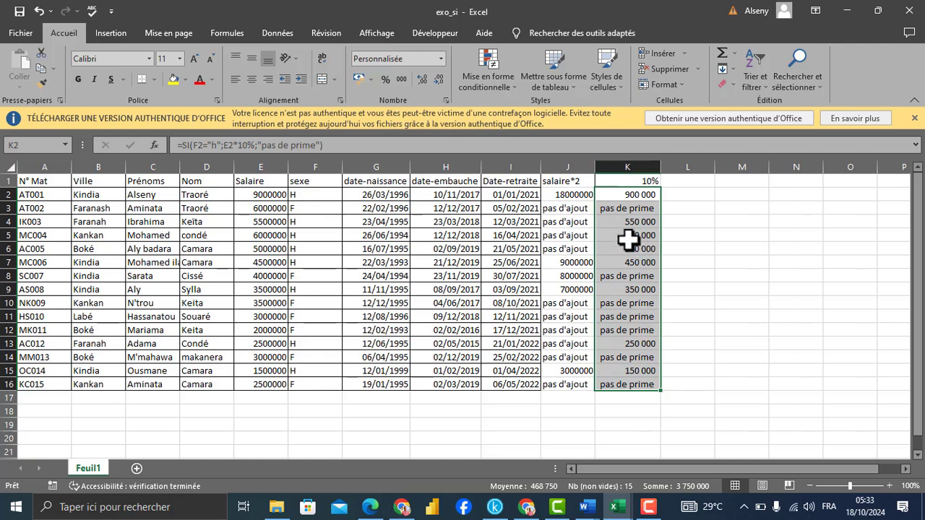
{"action": "left_click", "coordinate": [631, 278]}
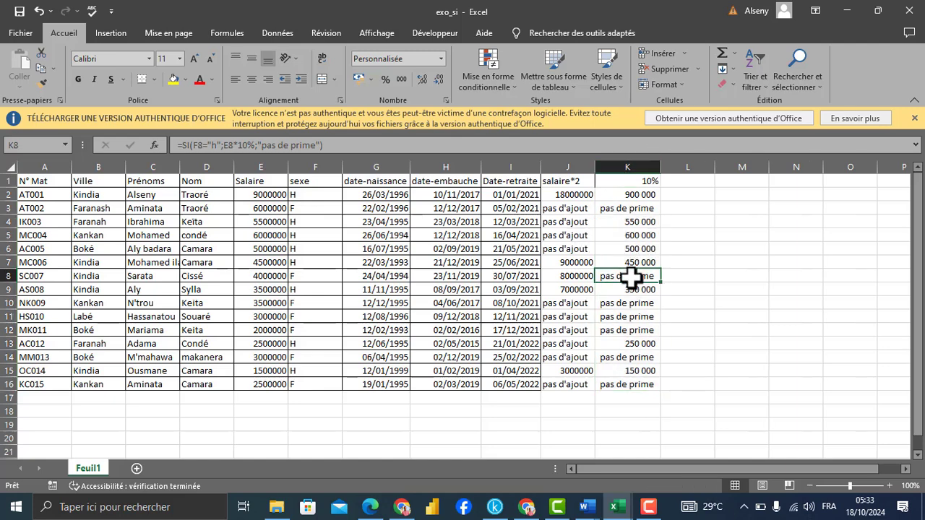
{"action": "left_click", "coordinate": [9, 275]}
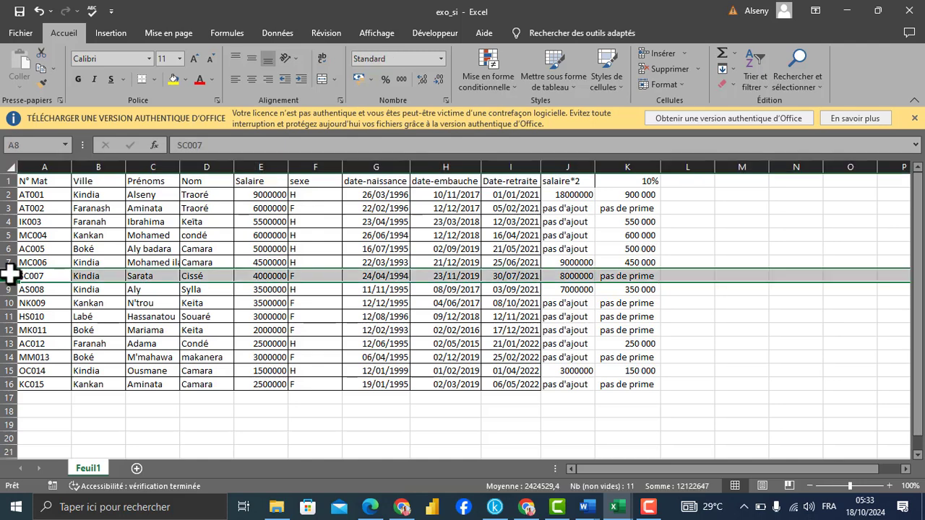
Add the column header si-imbriquée in cell L1, next to the 10% column
{"action": "left_click", "coordinate": [688, 181]}
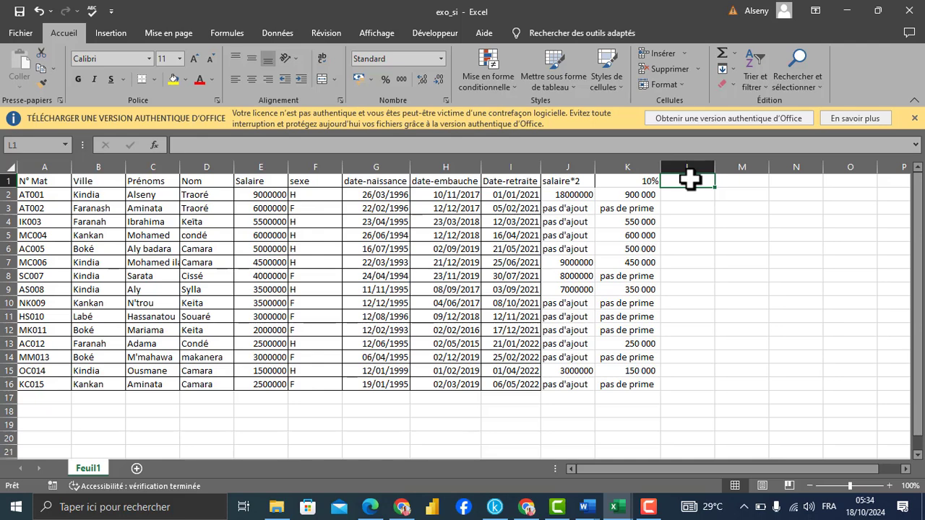
{"action": "type", "text": "s"}
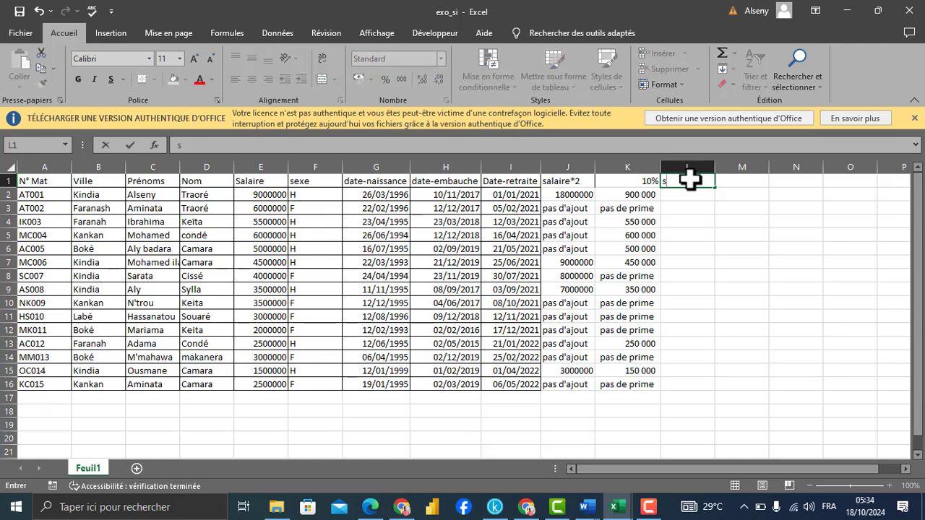
{"action": "type", "text": "i-imbriquée"}
{"action": "key", "text": "Return"}
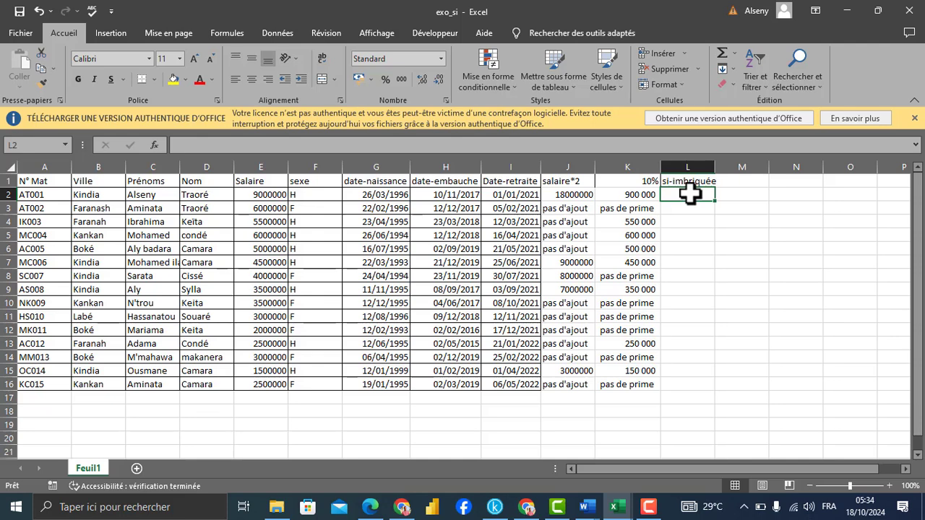
Start a SI formula in L2 that returns "urbaine" when B2 equals "kindia"
{"action": "type", "text": "=SI("}
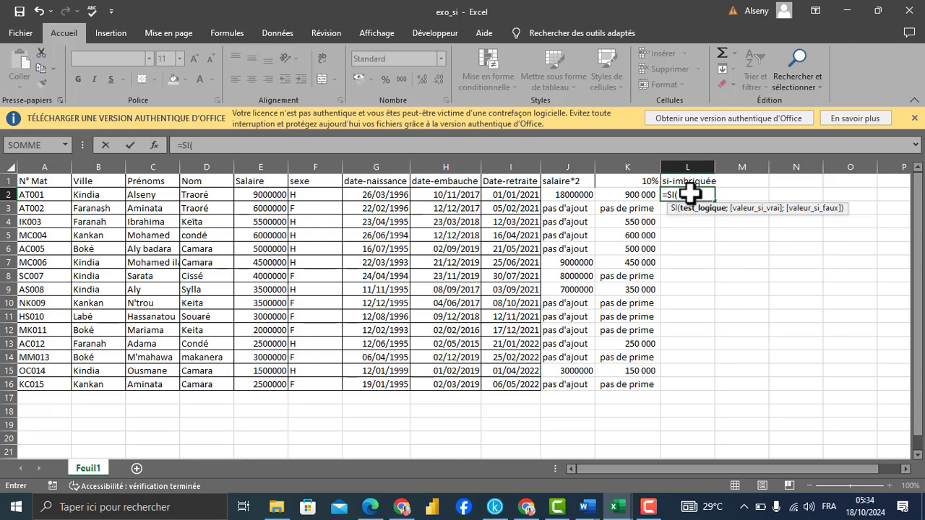
{"action": "left_click", "coordinate": [92, 195]}
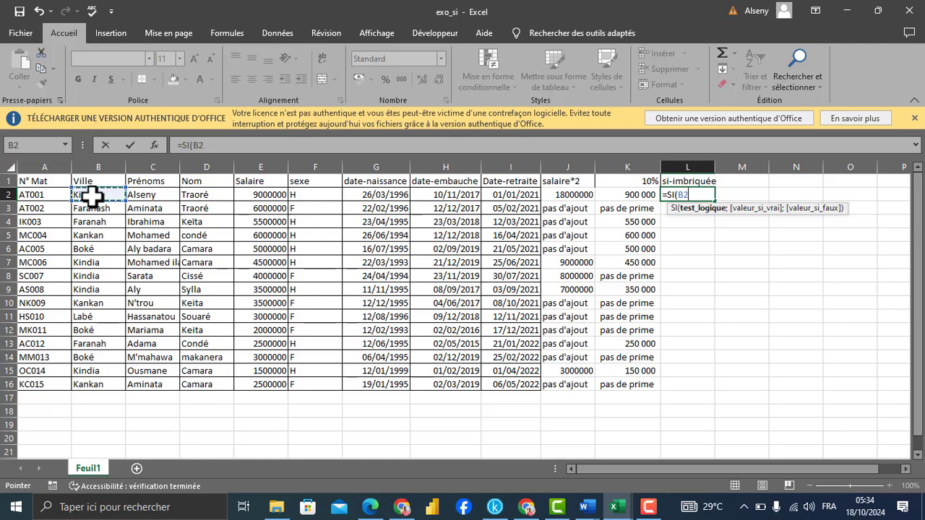
{"action": "type", "text": "=\"kindia\""}
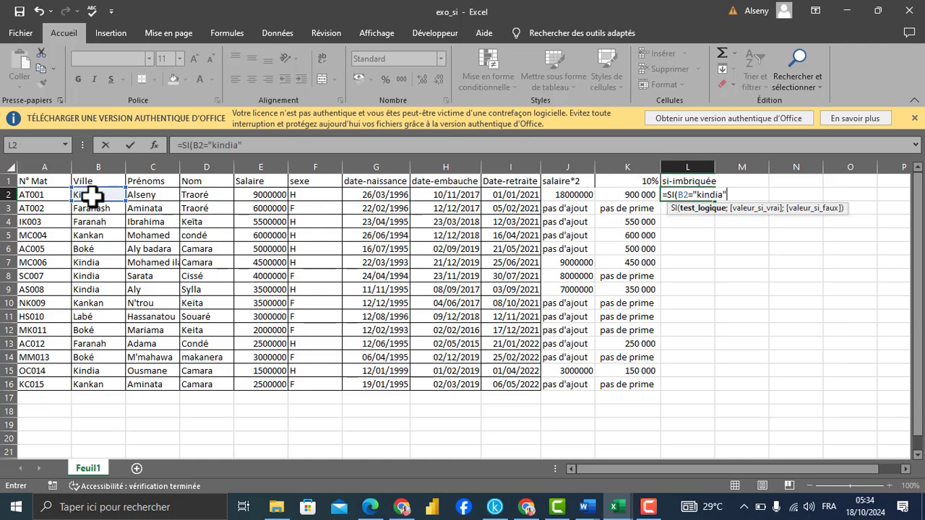
{"action": "type", "text": ";"}
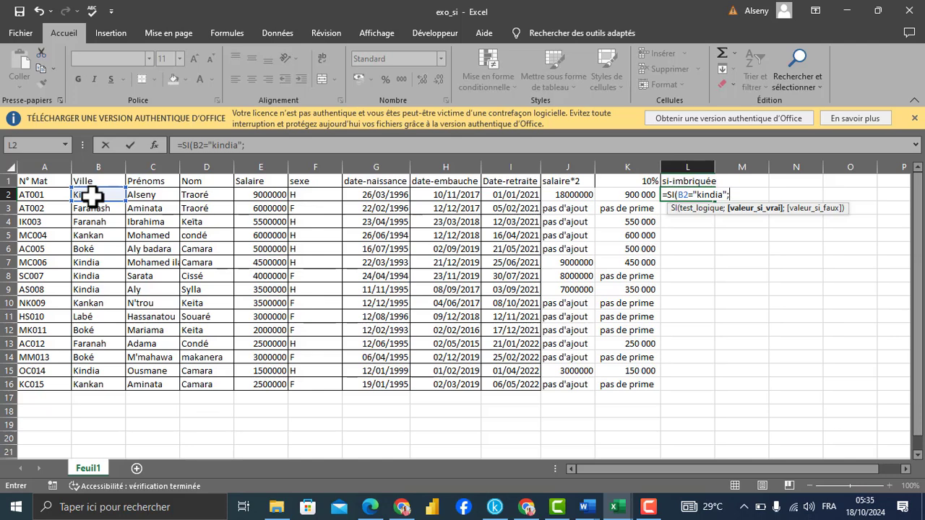
{"action": "type", "text": "\""}
{"action": "type", "text": "urbaine\";"}
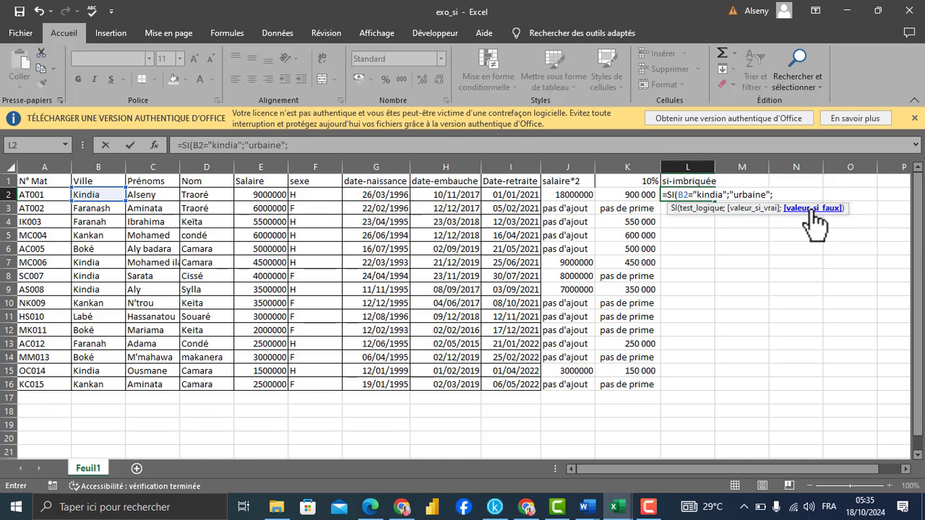
Nest a second SI in the L2 formula's false argument, returning "pas urbaine" when B2 equals "faranah"
{"action": "type", "text": "si"}
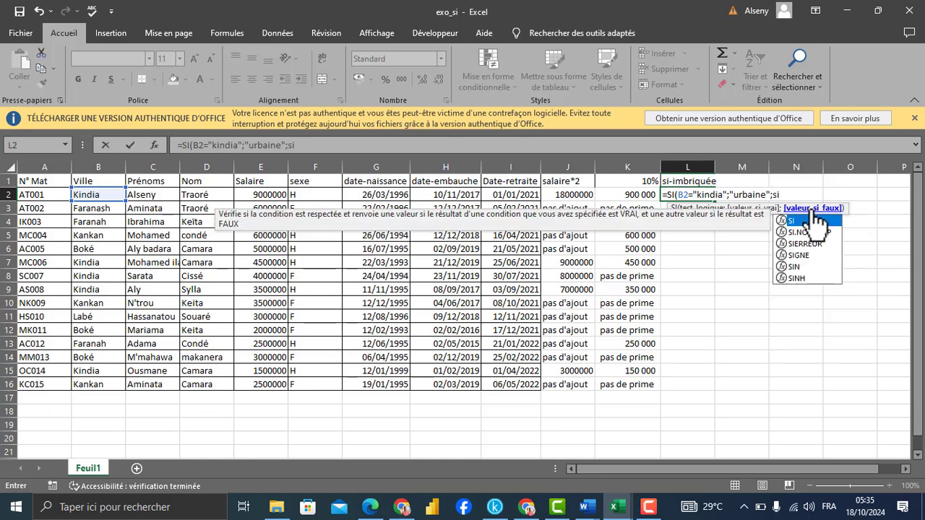
{"action": "key", "text": "Tab"}
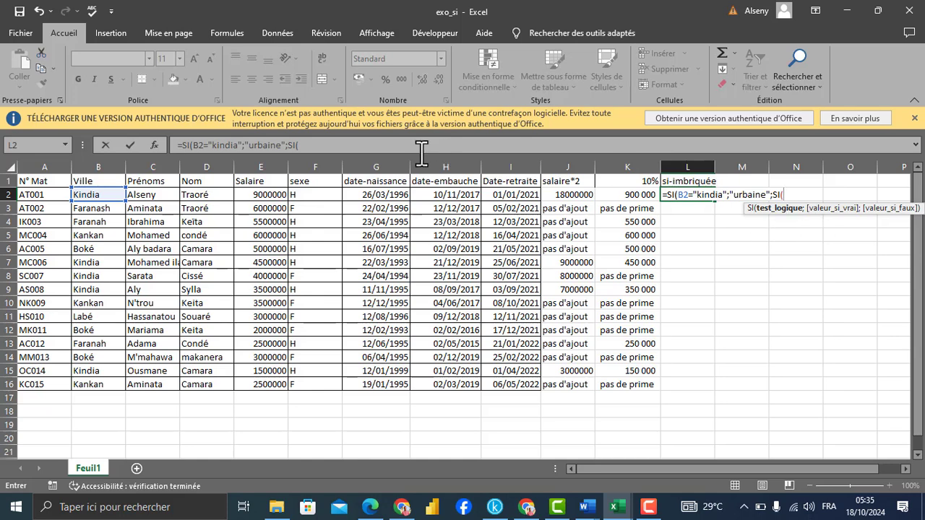
{"action": "left_click", "coordinate": [90, 192]}
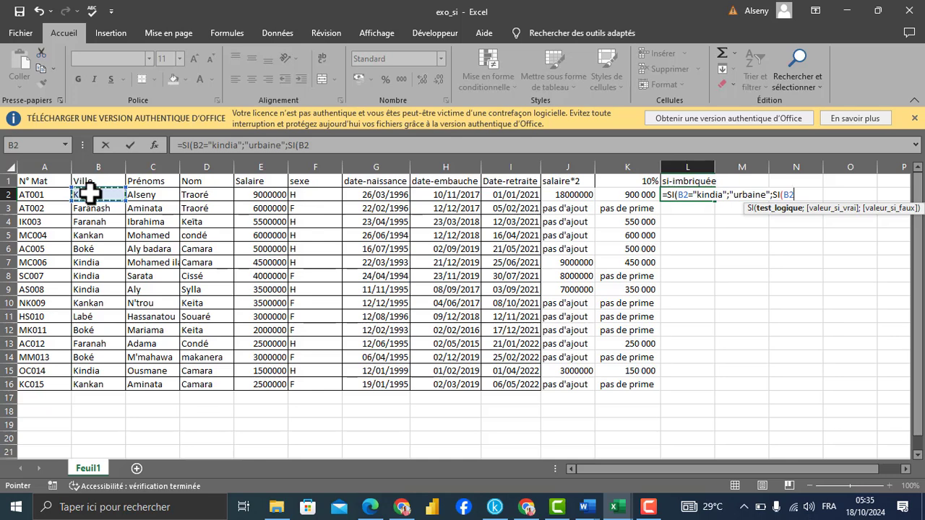
{"action": "type", "text": "=\"faranah"}
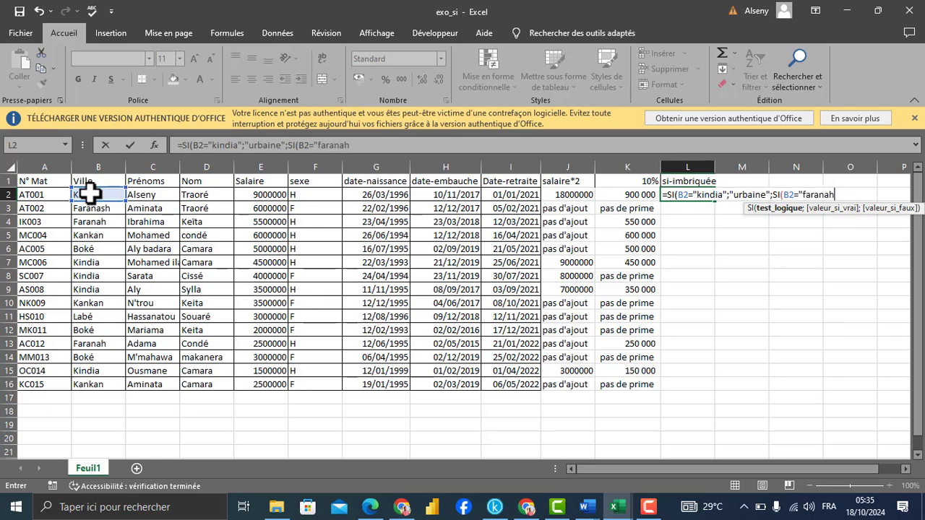
{"action": "type", "text": "\";"}
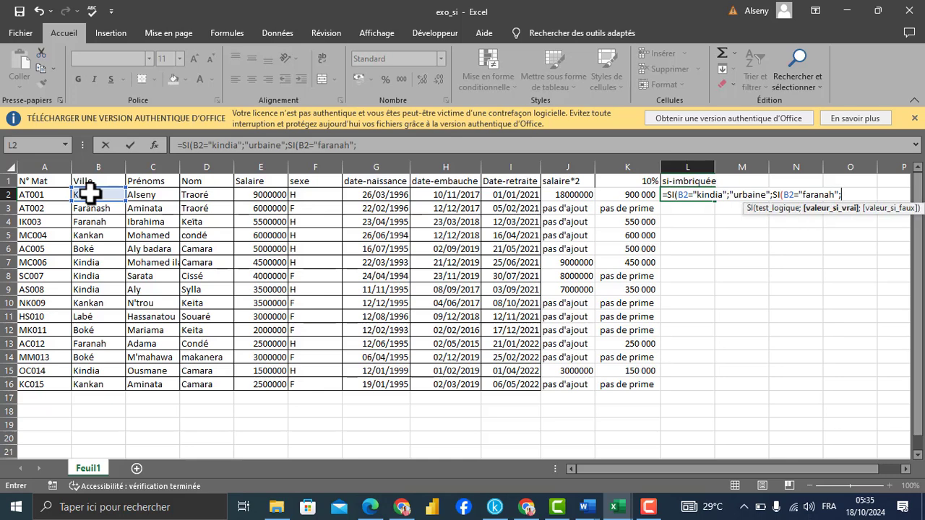
{"action": "type", "text": "\"pas urbaine"}
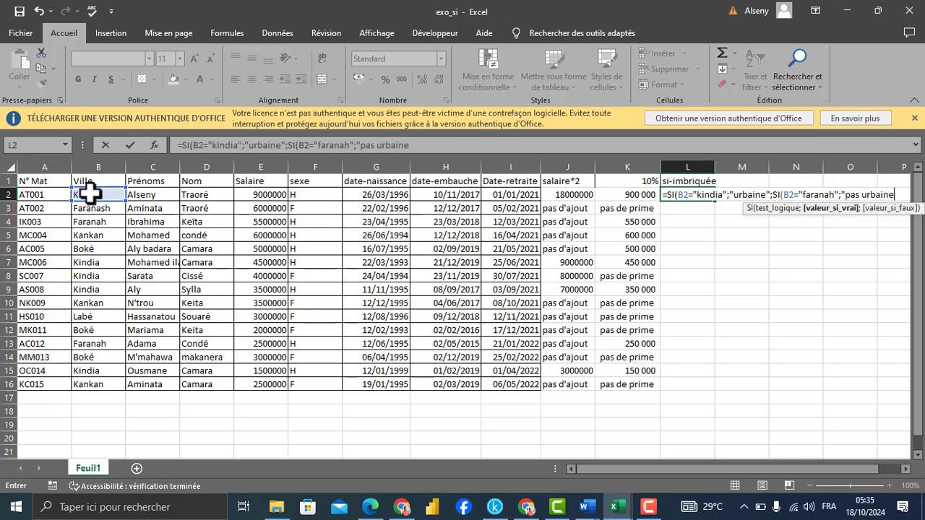
{"action": "type", "text": "\";"}
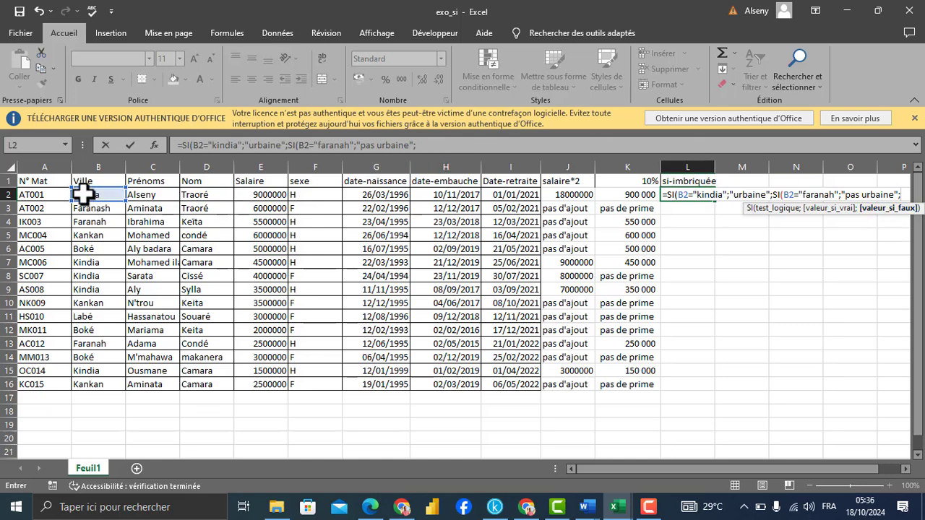
Nest a third SI in the L2 formula that returns "ville" when B2 equals "kankan"
{"action": "type", "text": "SI("}
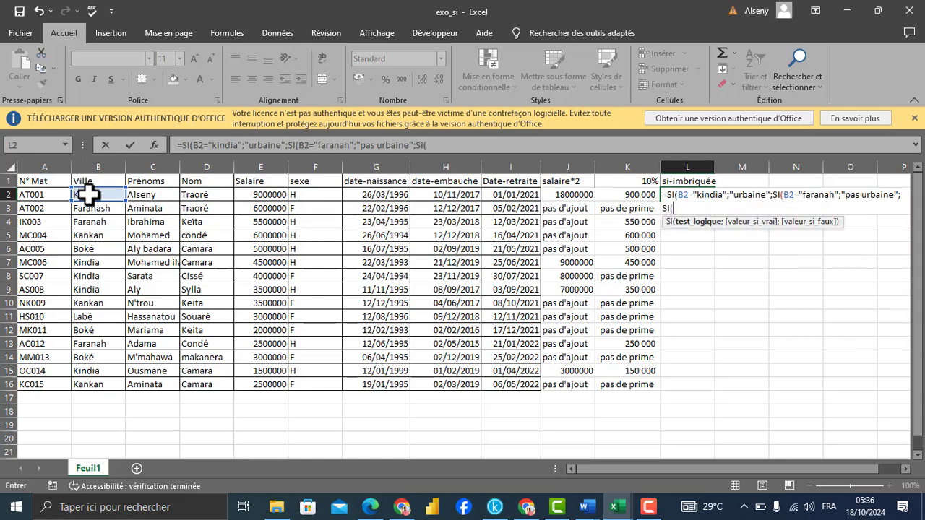
{"action": "left_click", "coordinate": [87, 193]}
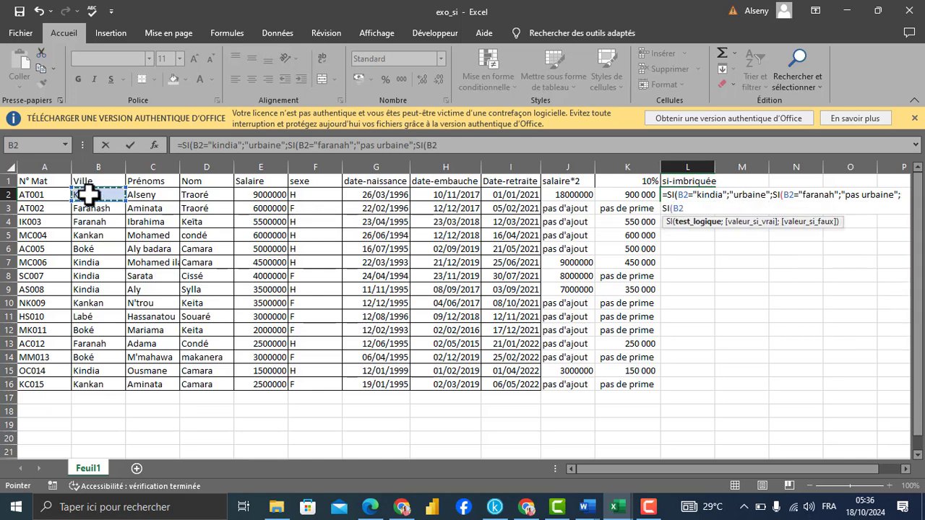
{"action": "type", "text": "=\"kankan"}
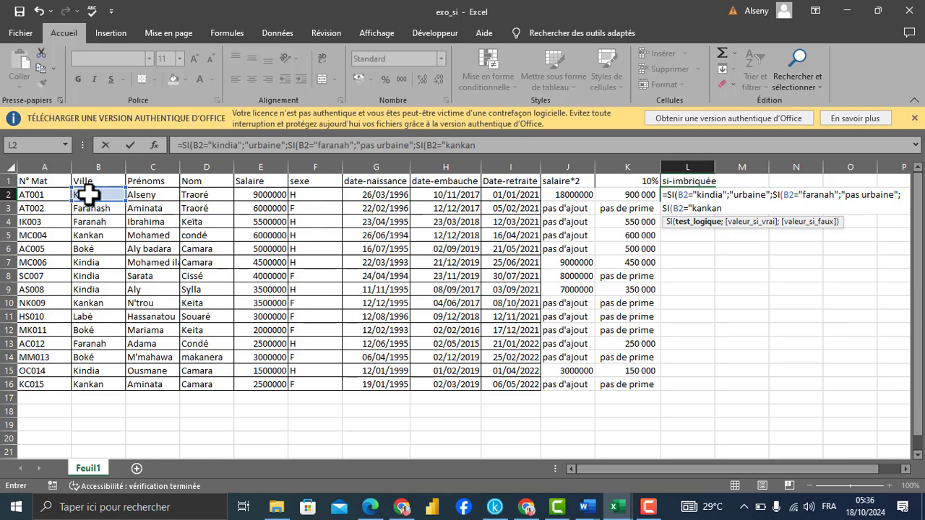
{"action": "type", "text": "\";"}
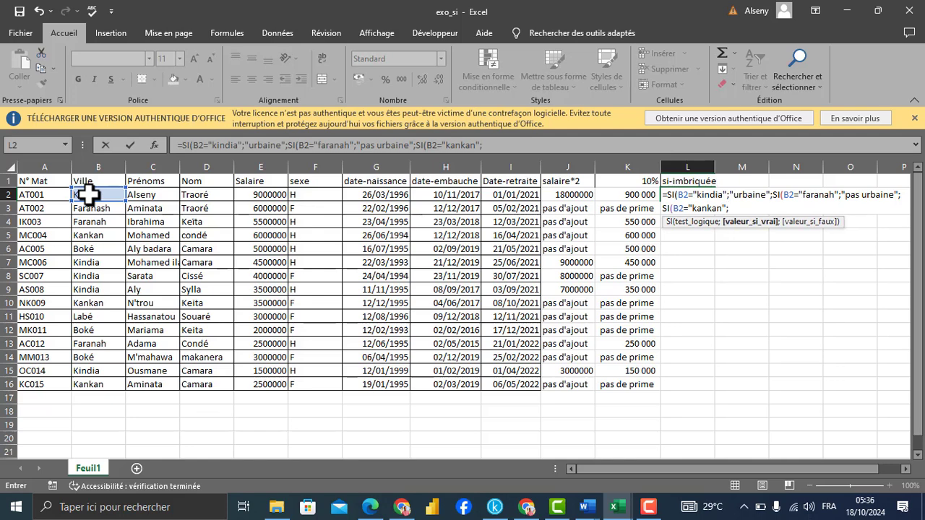
{"action": "type", "text": "\""}
{"action": "type", "text": "moy"}
{"action": "key", "text": "BackSpace"}
{"action": "key", "text": "BackSpace"}
{"action": "key", "text": "BackSpace"}
{"action": "type", "text": "ville"}
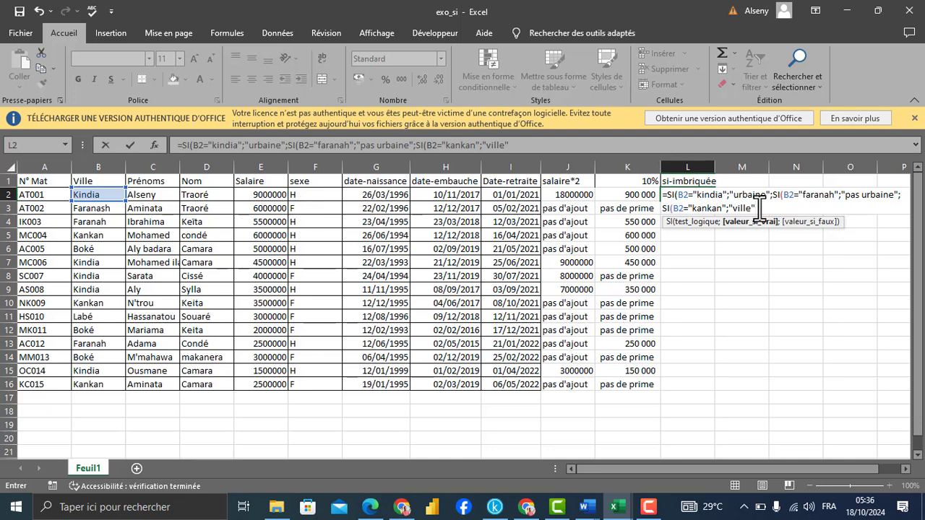
{"action": "type", "text": ";"}
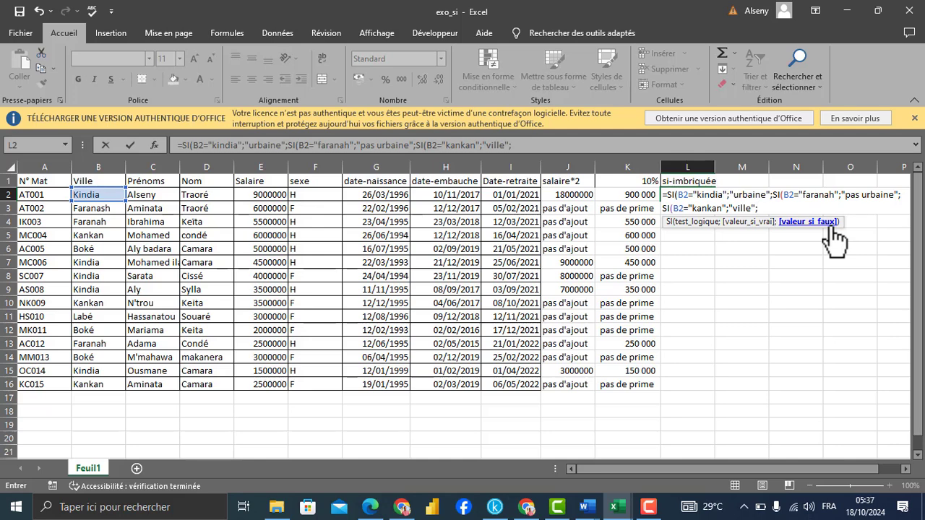
Nest a fourth SI in the L2 formula that returns "région" when B2 equals "boké" and "pas confirmé" otherwise
{"action": "type", "text": "SI("}
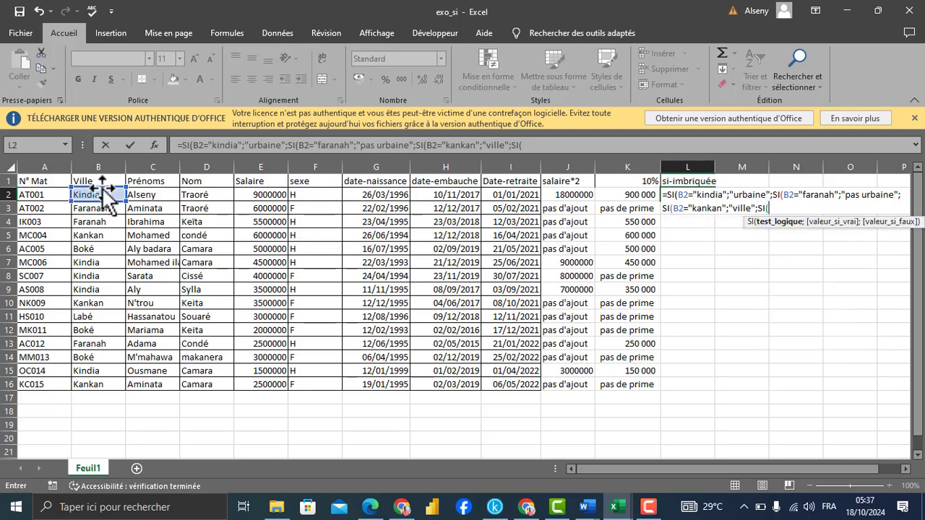
{"action": "left_click", "coordinate": [90, 196]}
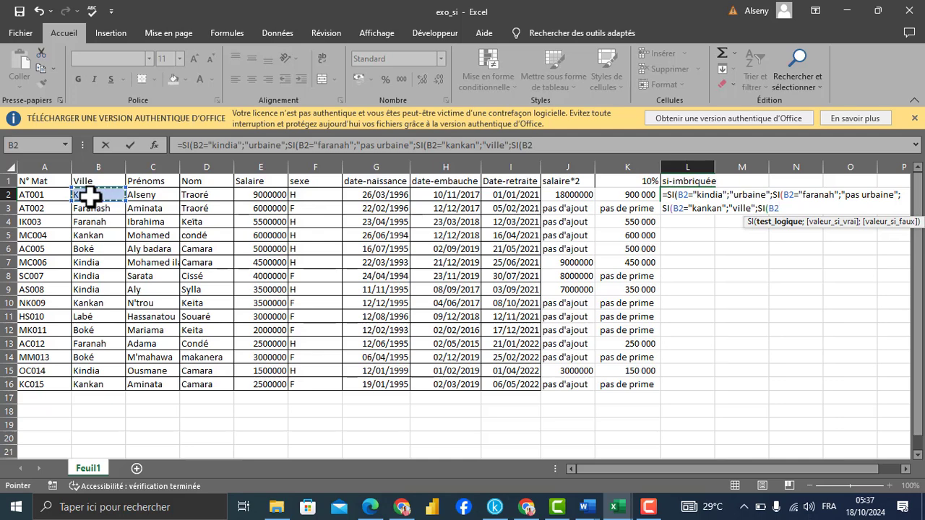
{"action": "type", "text": "=\"boké"}
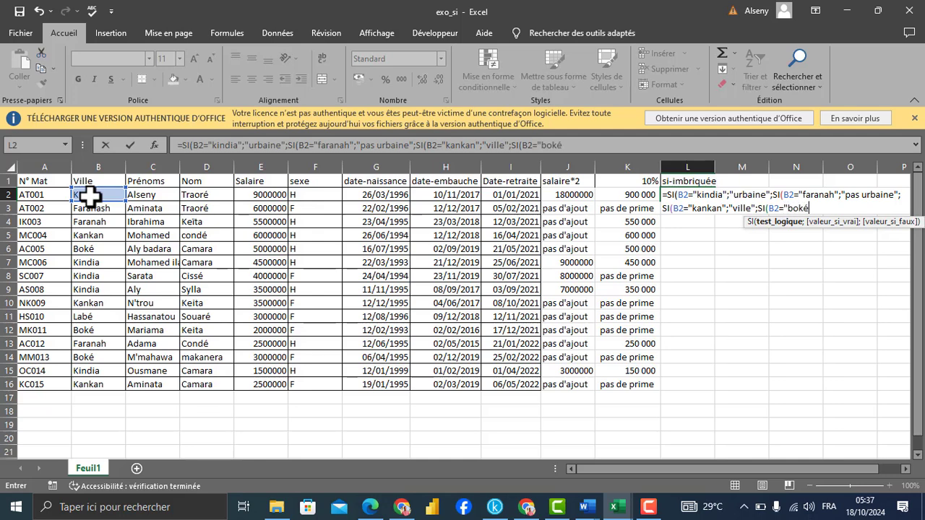
{"action": "type", "text": "\";"}
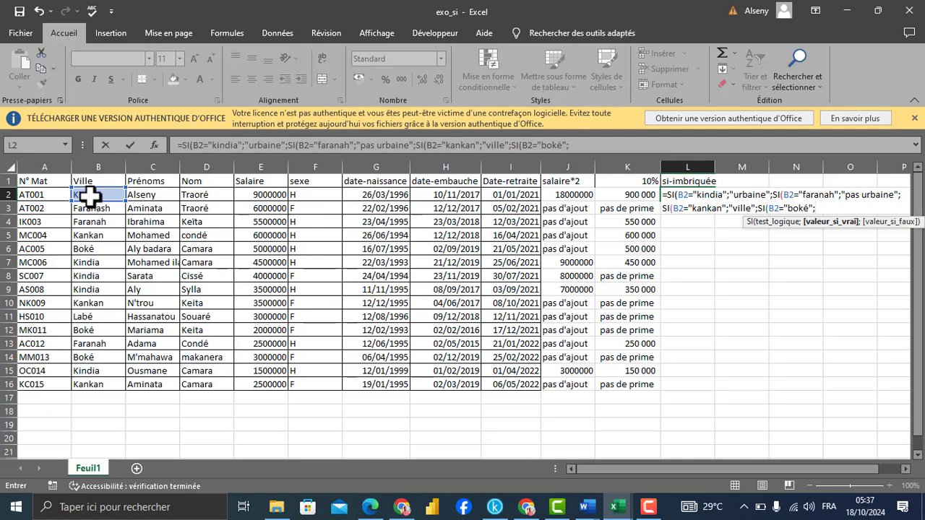
{"action": "type", "text": "\"rég"}
{"action": "type", "text": "i"}
{"action": "type", "text": "on\";"}
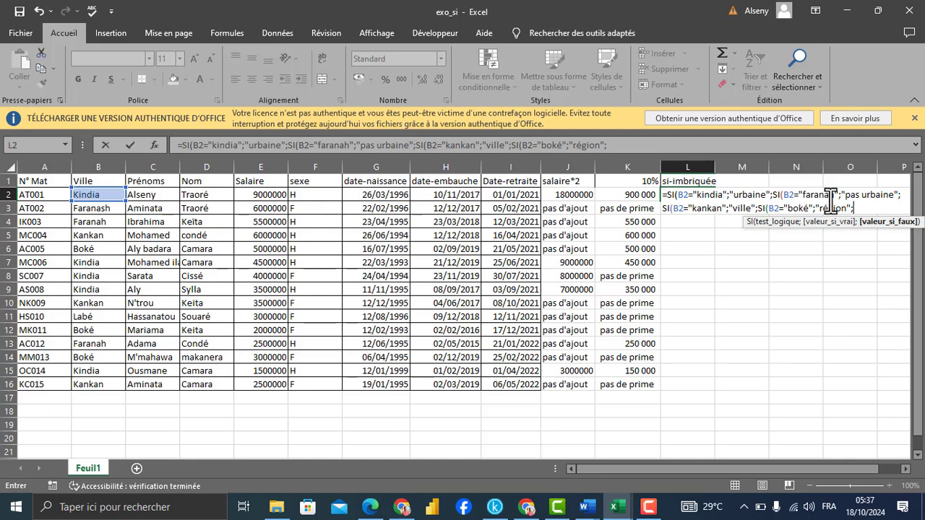
{"action": "type", "text": "\"pas confirmé\""}
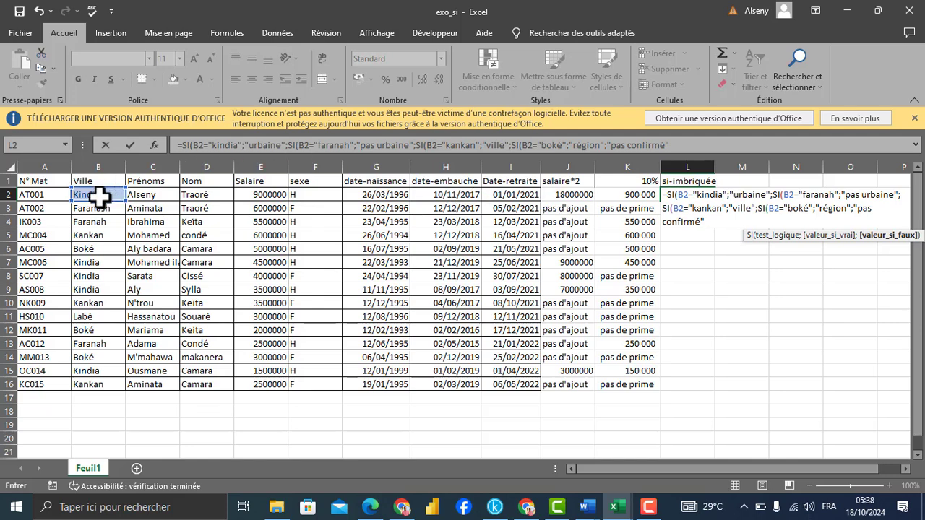
Review the test and true-value arguments of each of the four nested SI functions in the L2 formula
{"action": "left_click", "coordinate": [711, 200]}
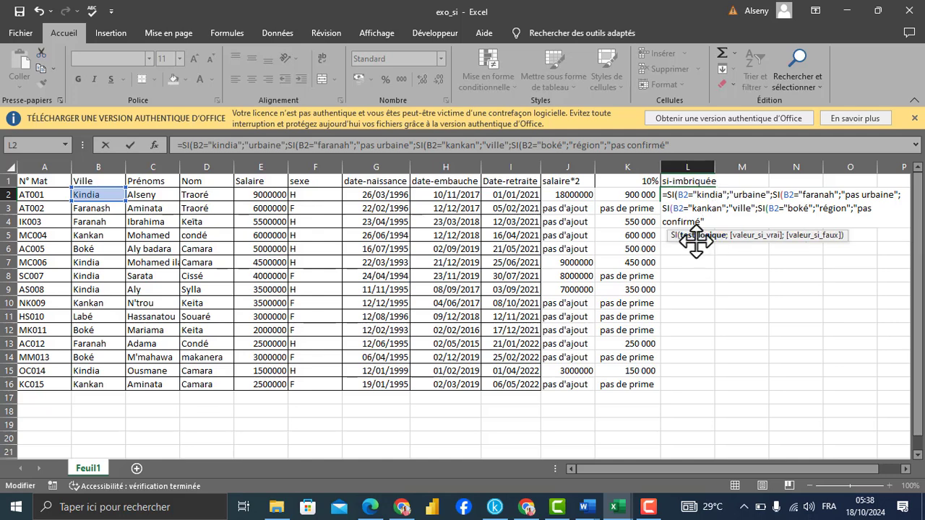
{"action": "left_click", "coordinate": [744, 194]}
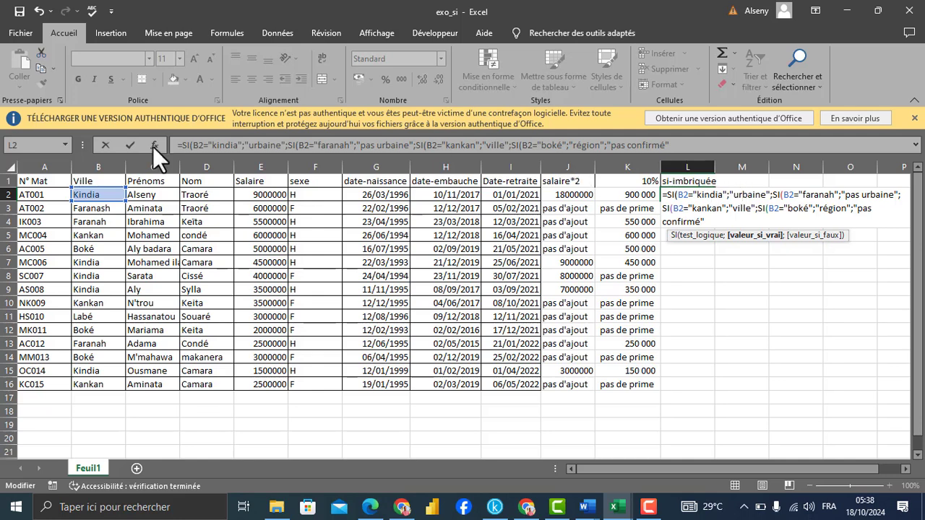
{"action": "left_click", "coordinate": [804, 196]}
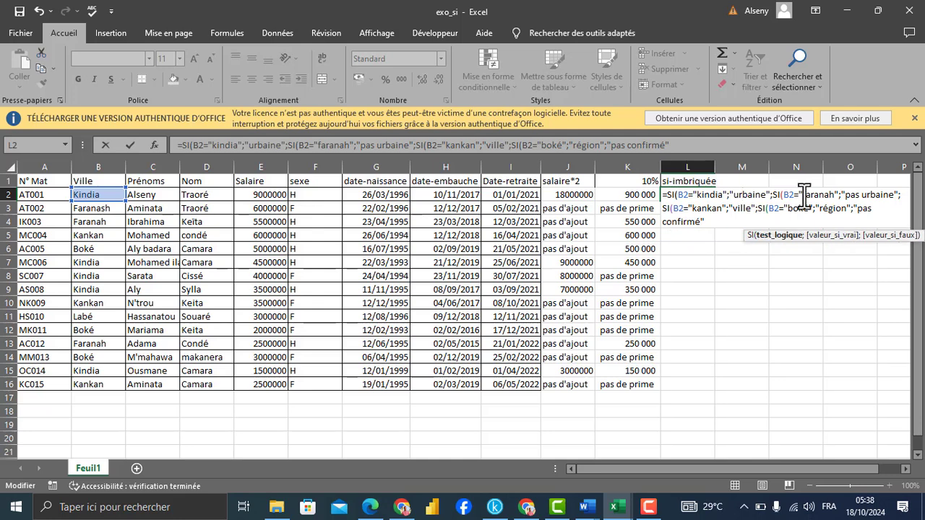
{"action": "left_click", "coordinate": [864, 200]}
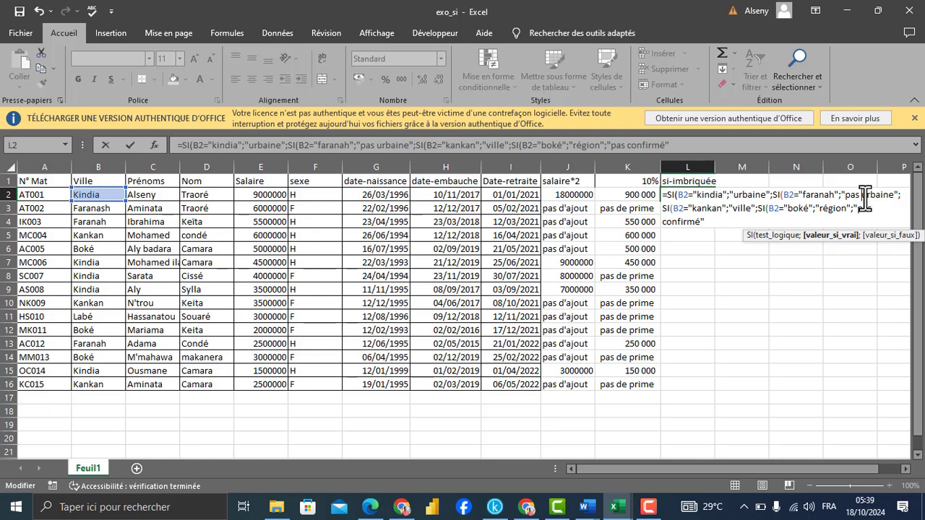
{"action": "left_click", "coordinate": [674, 209]}
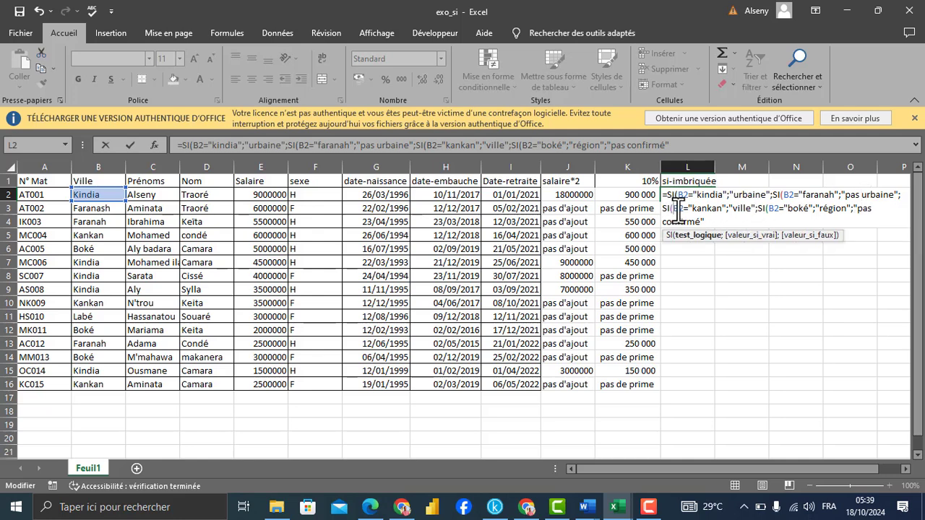
{"action": "left_click", "coordinate": [739, 210]}
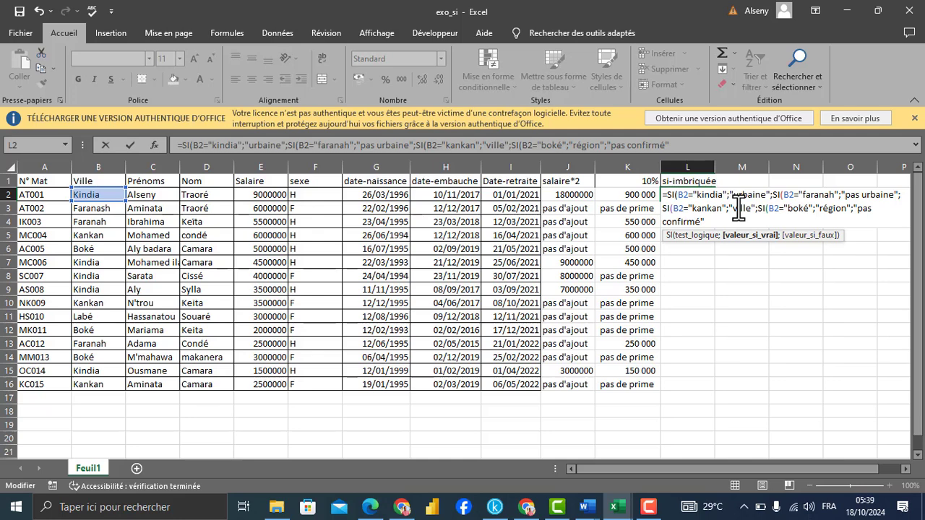
{"action": "left_click", "coordinate": [782, 208]}
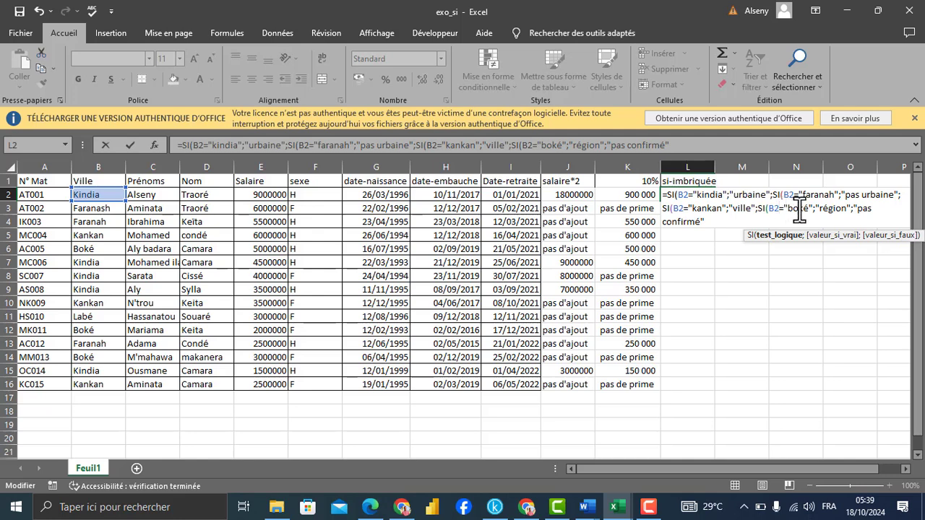
{"action": "left_click", "coordinate": [831, 211]}
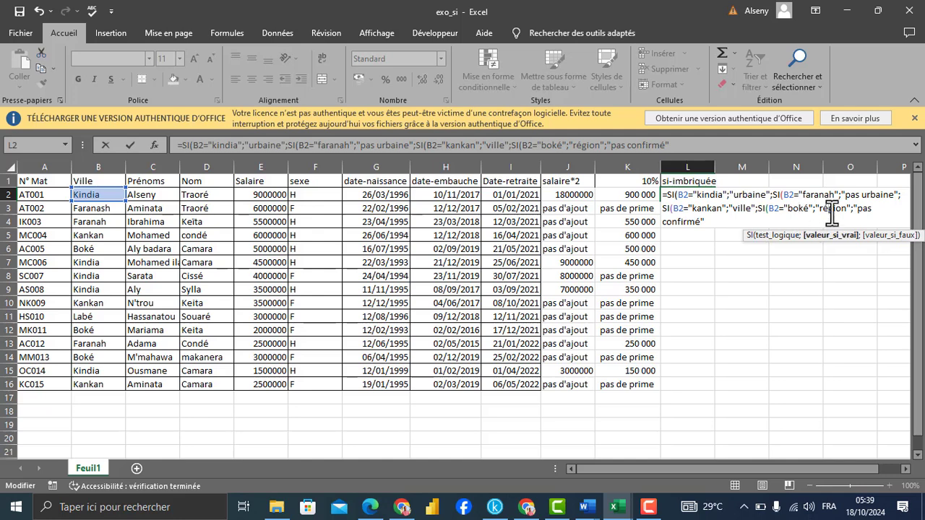
Complete the L2 formula with four closing parentheses, one for each nested SI, and enter it
{"action": "left_click", "coordinate": [707, 222]}
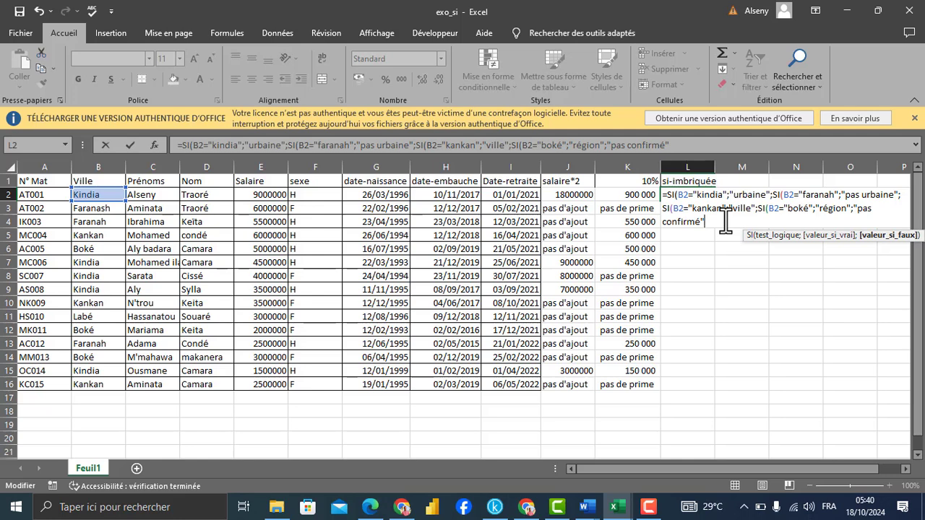
{"action": "type", "text": ")"}
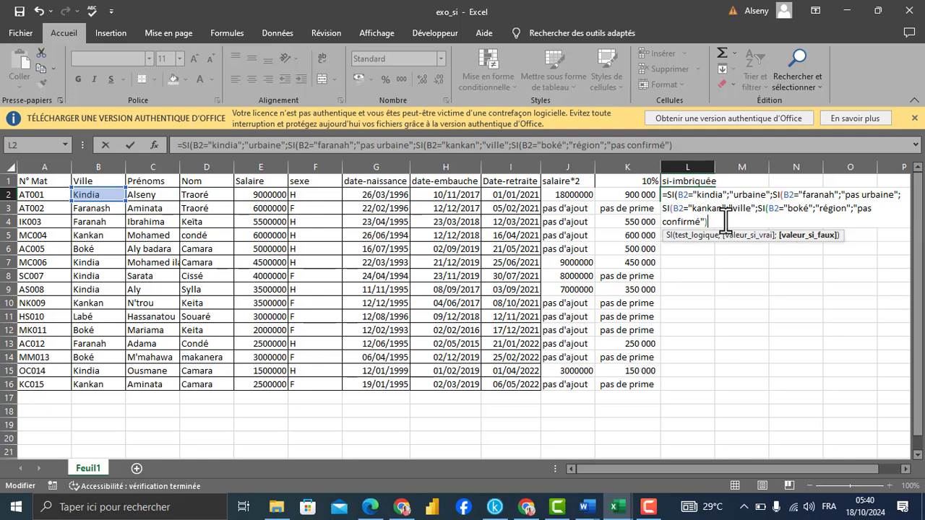
{"action": "type", "text": ")"}
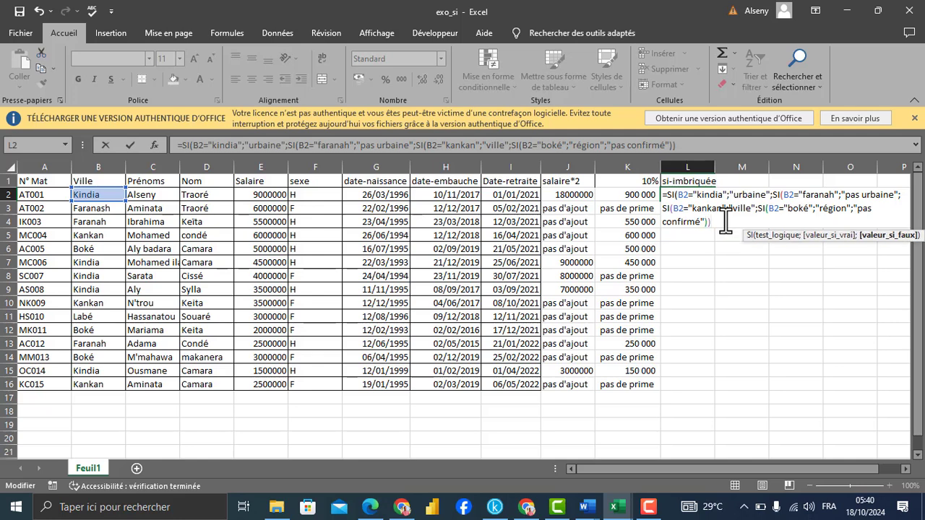
{"action": "type", "text": ")"}
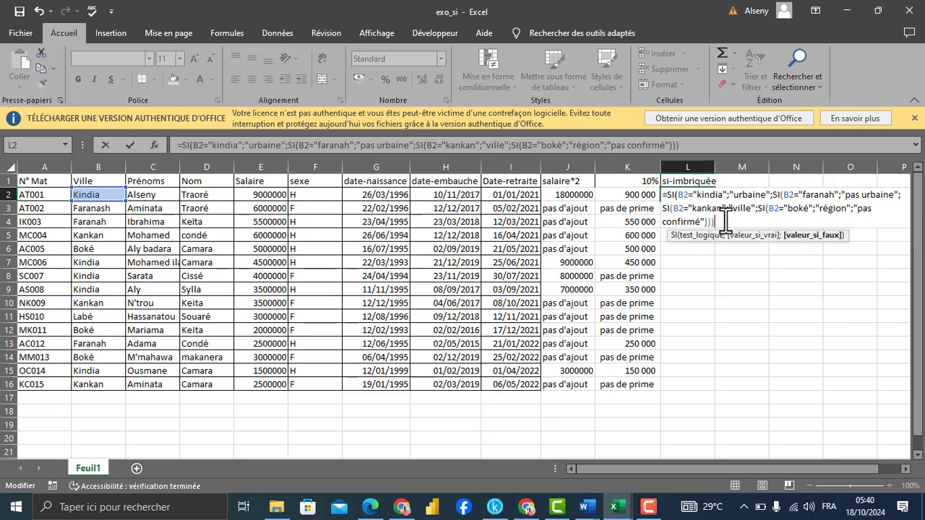
{"action": "type", "text": ")"}
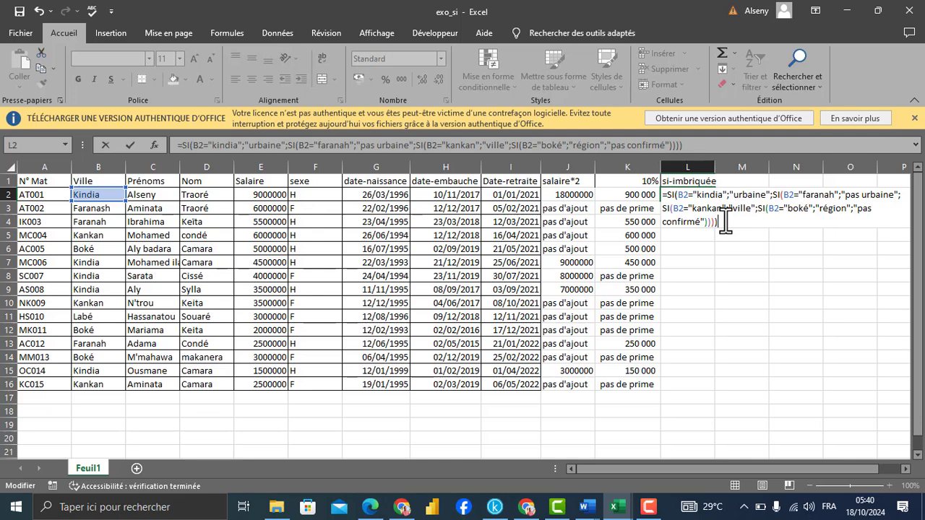
{"action": "key", "text": "Return"}
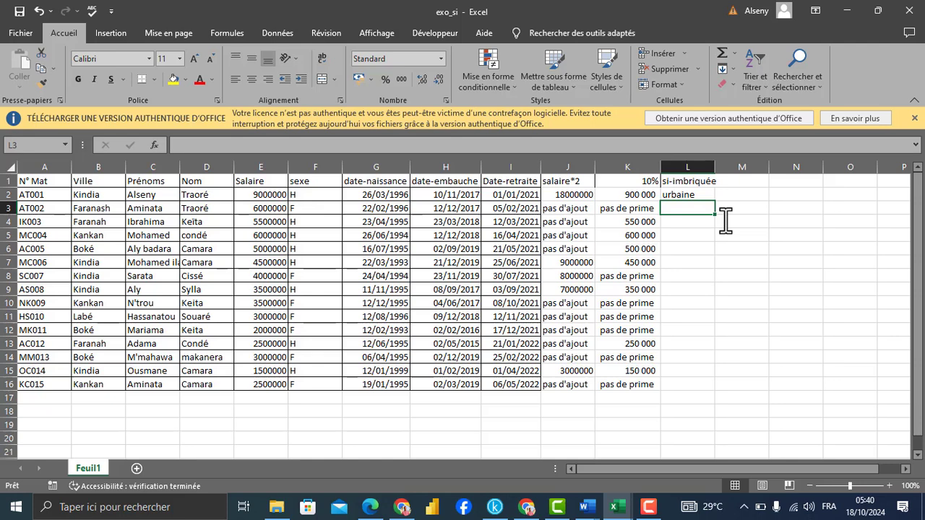
Fill the nested SI formula from L2 down through L16 for all employees
{"action": "left_click", "coordinate": [694, 196]}
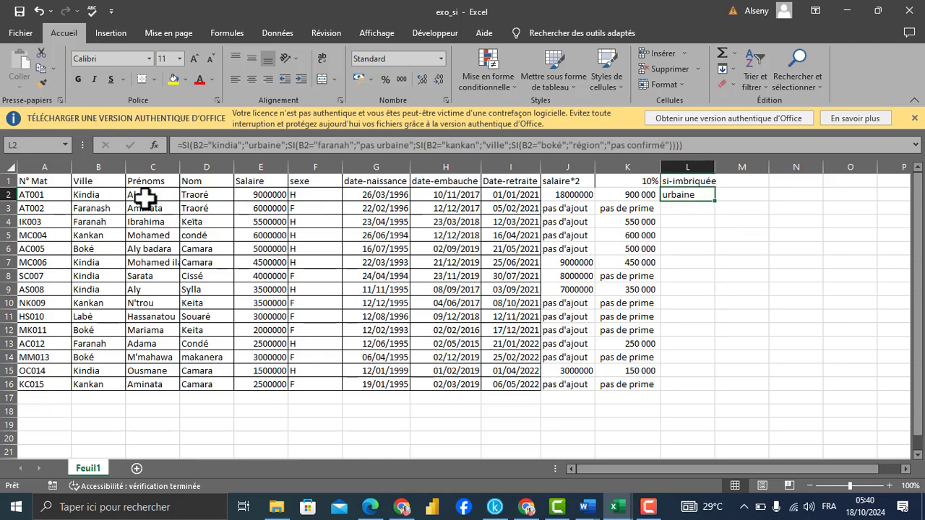
{"action": "left_click", "coordinate": [9, 194]}
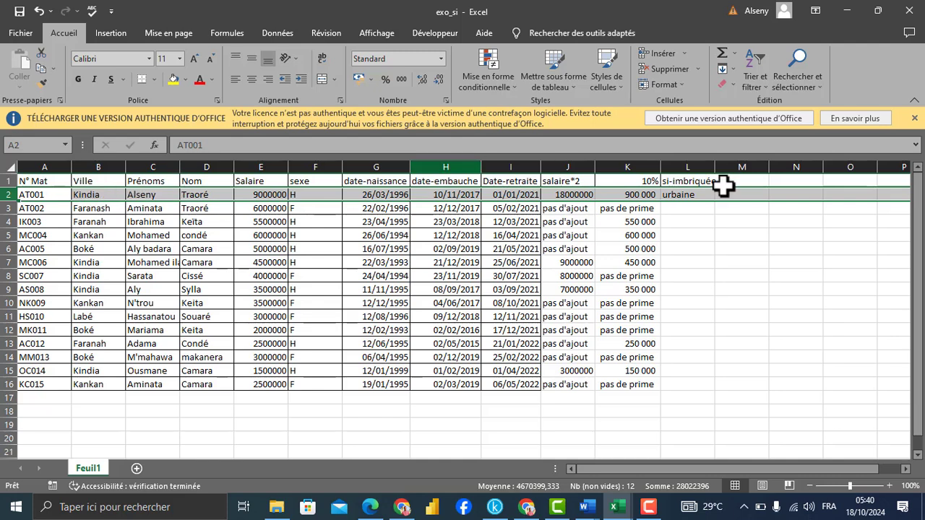
{"action": "left_click", "coordinate": [692, 195]}
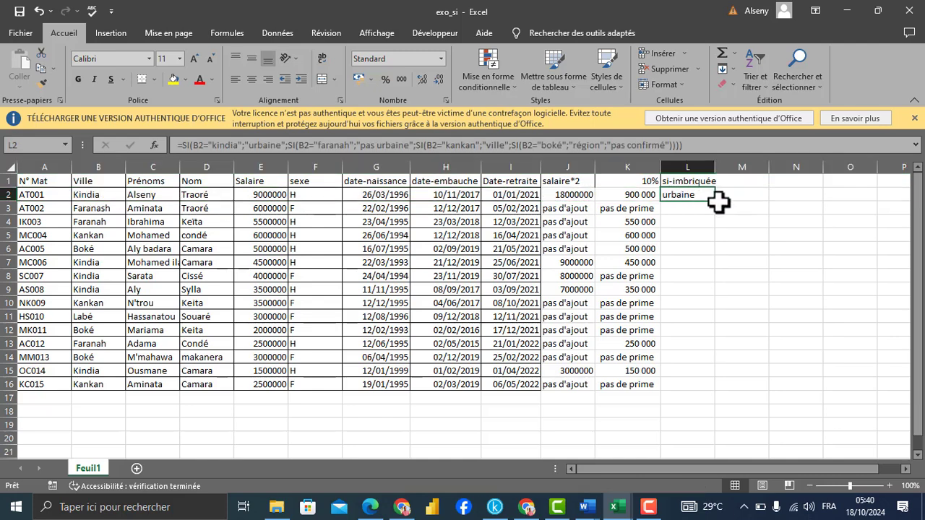
{"action": "left_click_drag", "start_coordinate": [718, 205], "coordinate": [705, 388]}
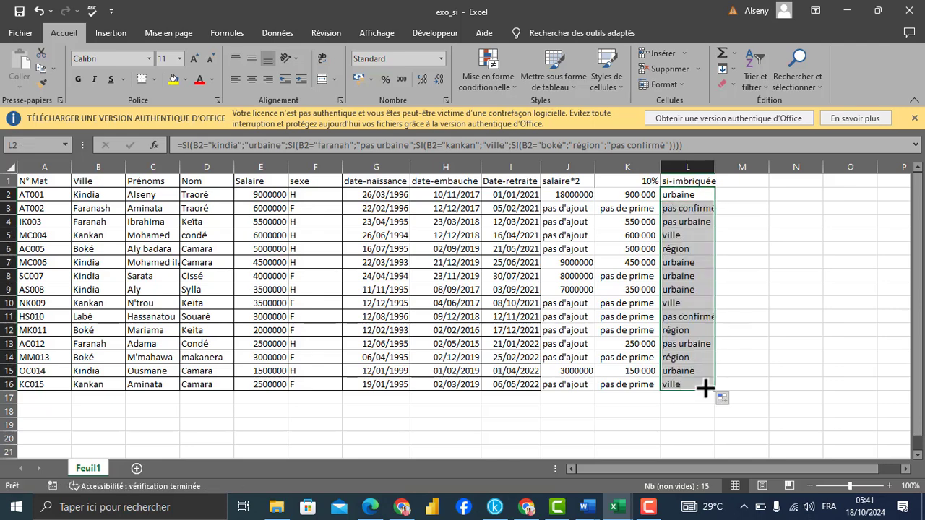
Check the si-imbriquée results for several employees, including rows 3, 10, 11 and 16, against their cities and the nested formula
{"action": "left_click", "coordinate": [4, 303]}
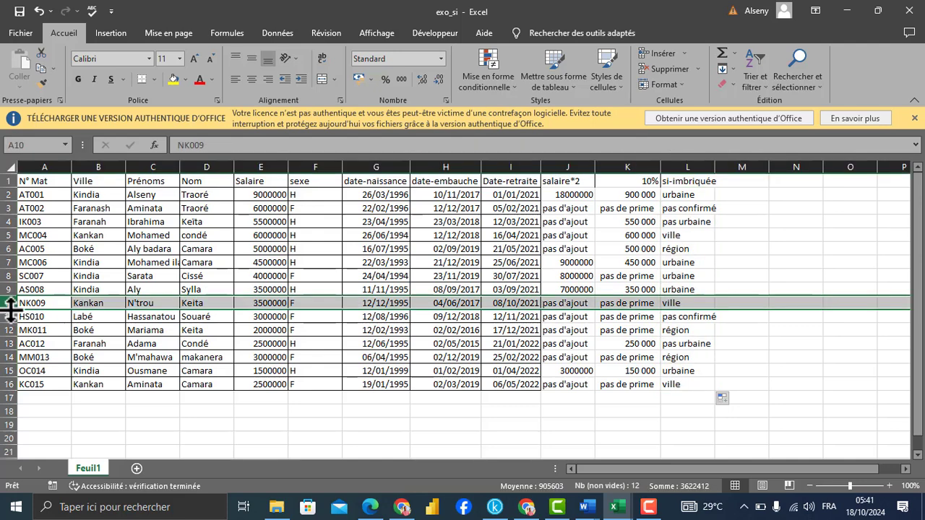
{"action": "left_click", "coordinate": [3, 316]}
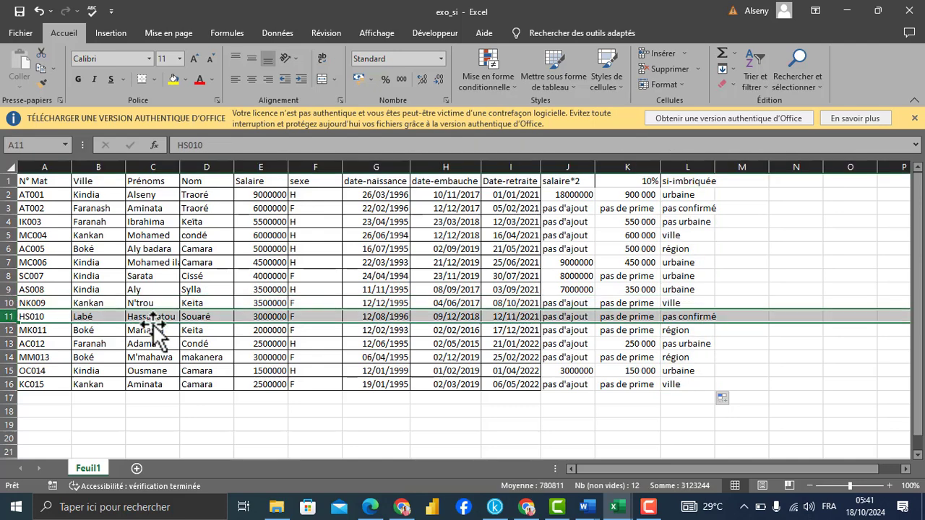
{"action": "left_click", "coordinate": [96, 316]}
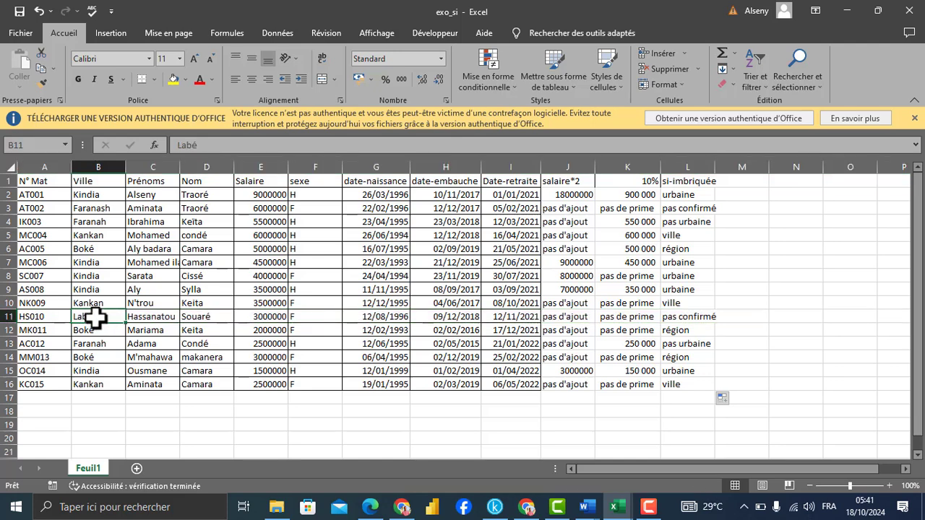
{"action": "left_click", "coordinate": [686, 318]}
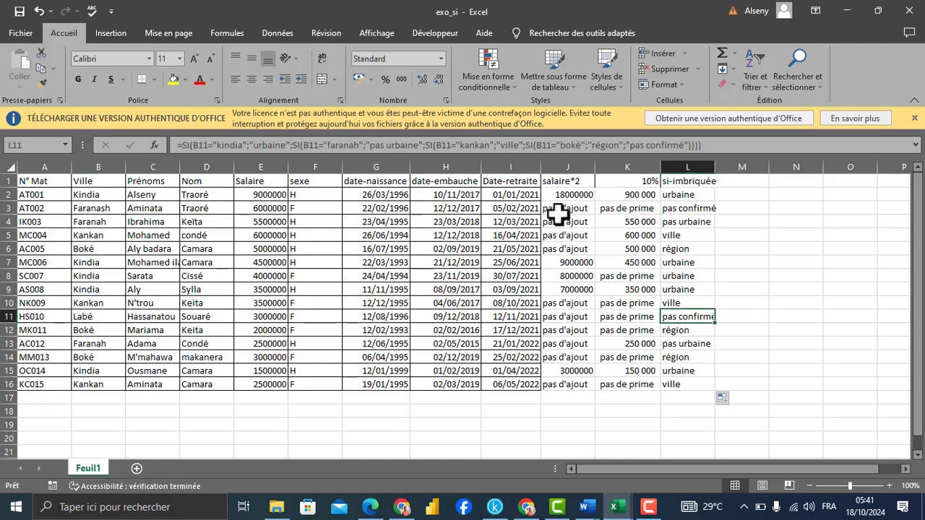
{"action": "left_click", "coordinate": [382, 145]}
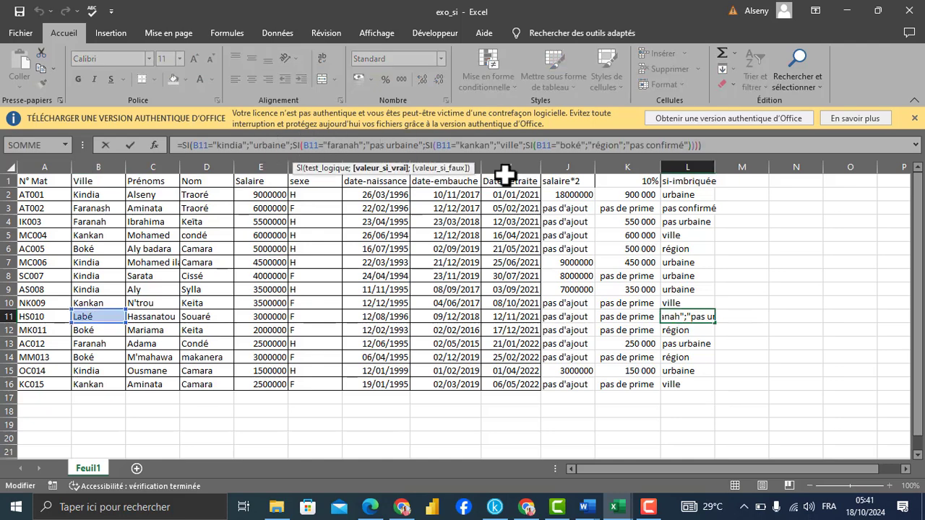
{"action": "left_click", "coordinate": [708, 211]}
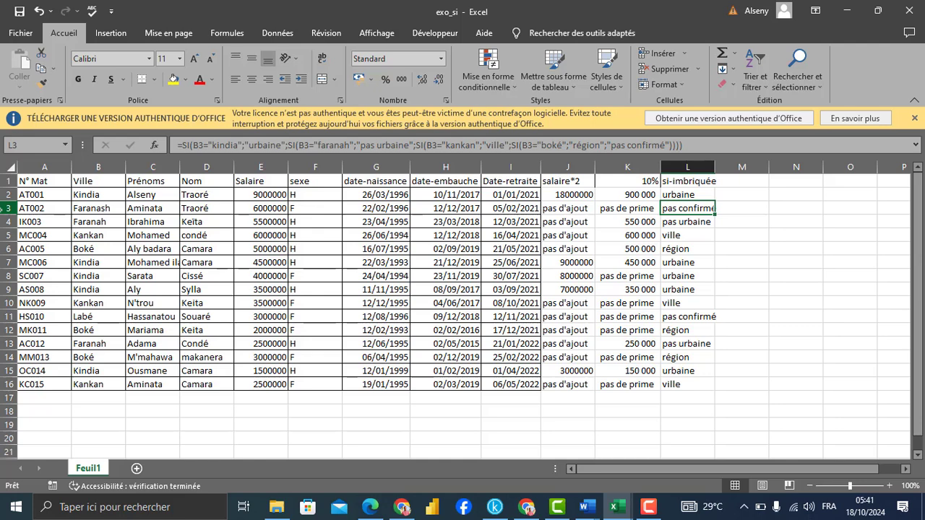
{"action": "left_click", "coordinate": [675, 384]}
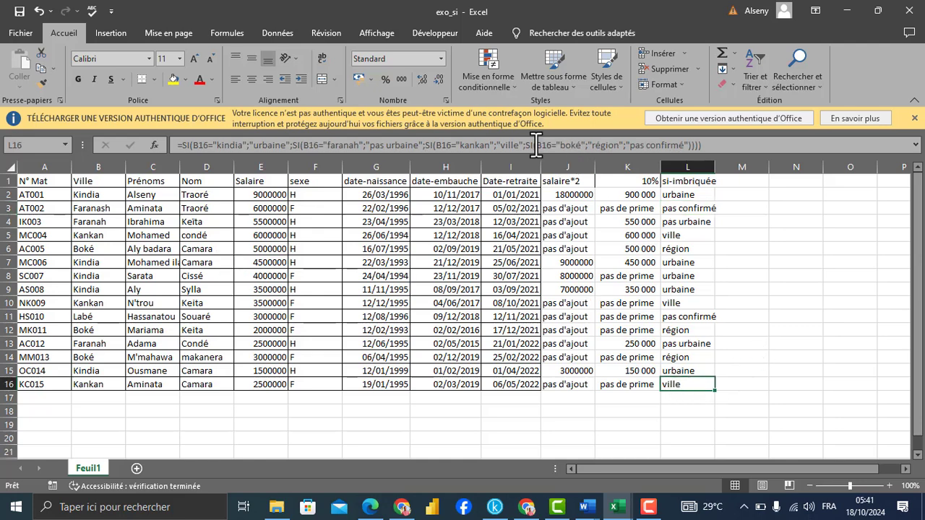
{"action": "left_click", "coordinate": [478, 143]}
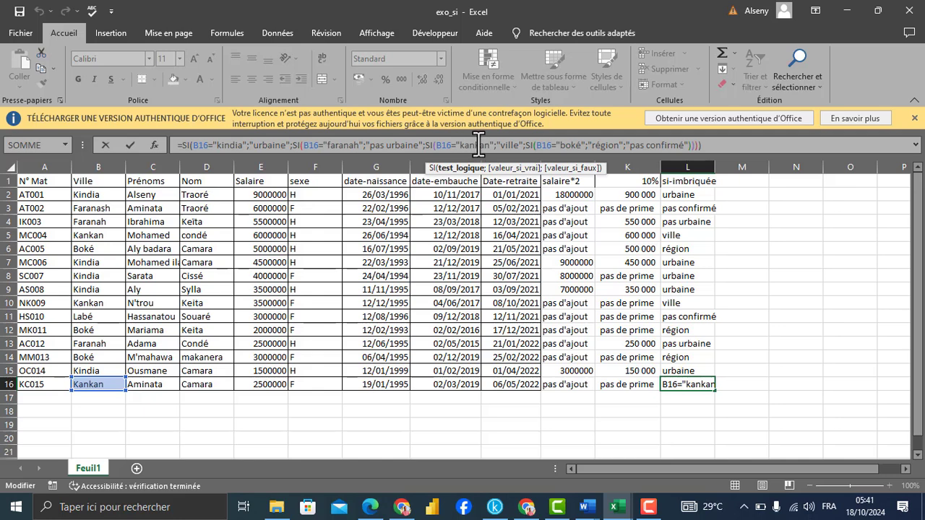
{"action": "key", "text": "ctrl+Return"}
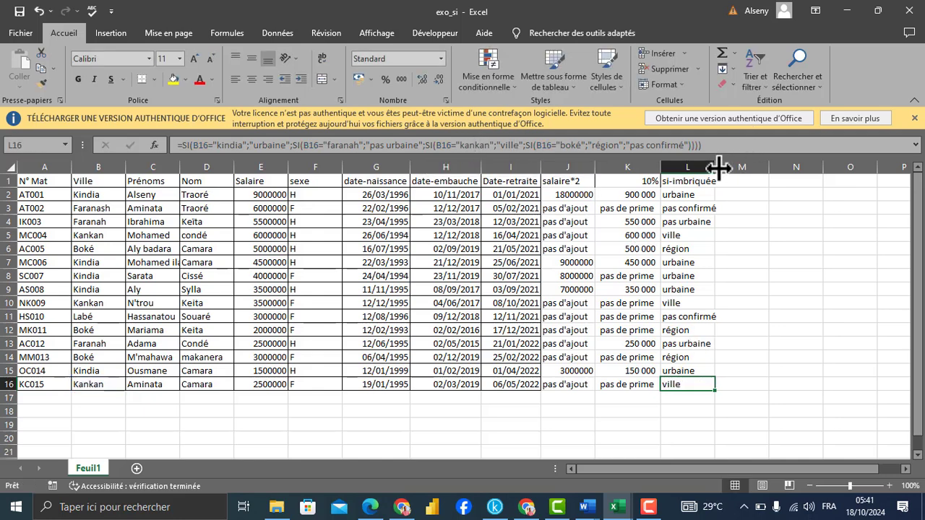
Widen the si-imbriquée column slightly to fit its contents and select cell M1
{"action": "left_click_drag", "start_coordinate": [715, 167], "coordinate": [718, 167]}
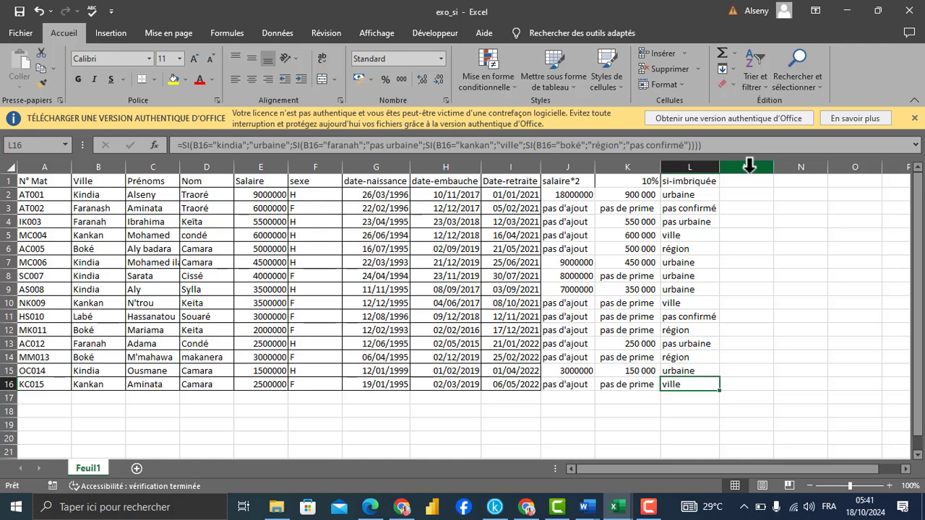
{"action": "left_click", "coordinate": [744, 183]}
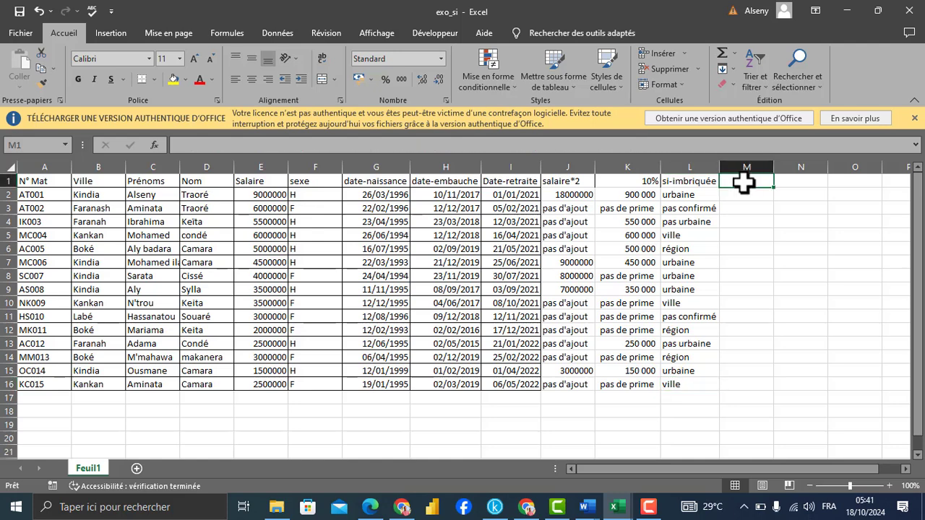